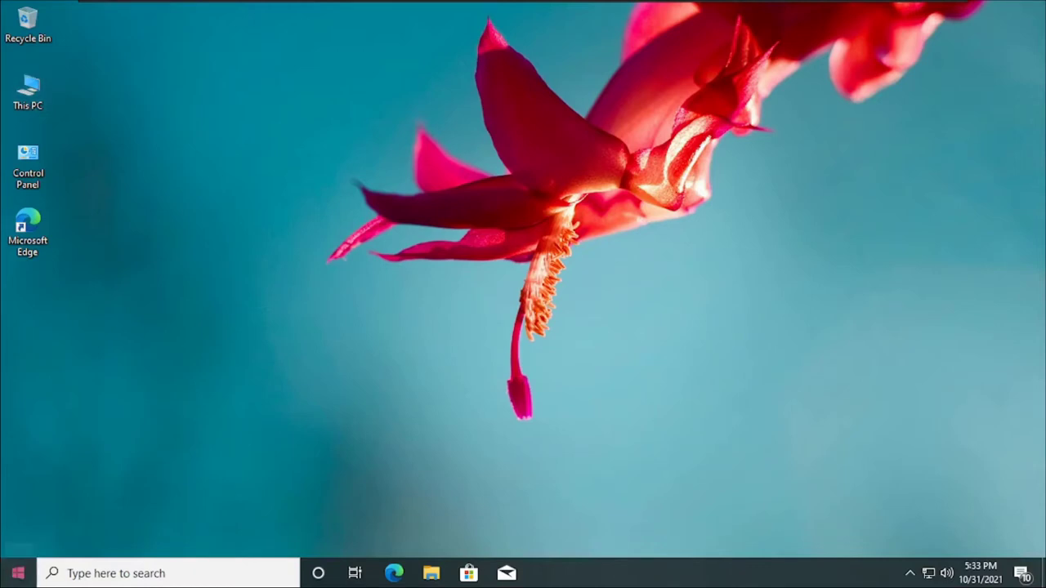
Launch Computer Management from the Start context menu and list the Local Users and Groups Users folder.
{"action": "right_click", "coordinate": [18, 572]}
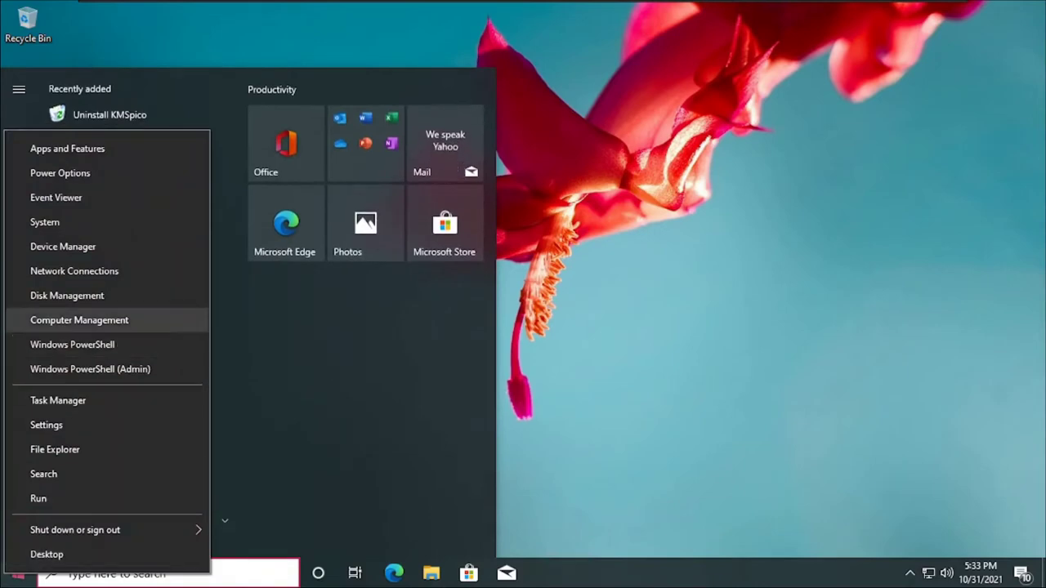
{"action": "left_click", "coordinate": [79, 319]}
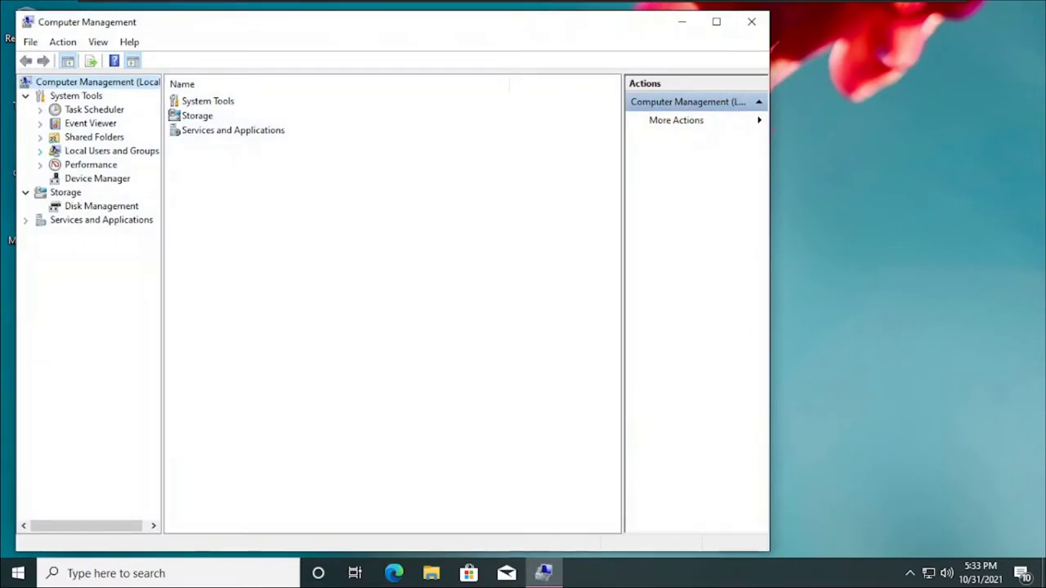
{"action": "left_click", "coordinate": [40, 151]}
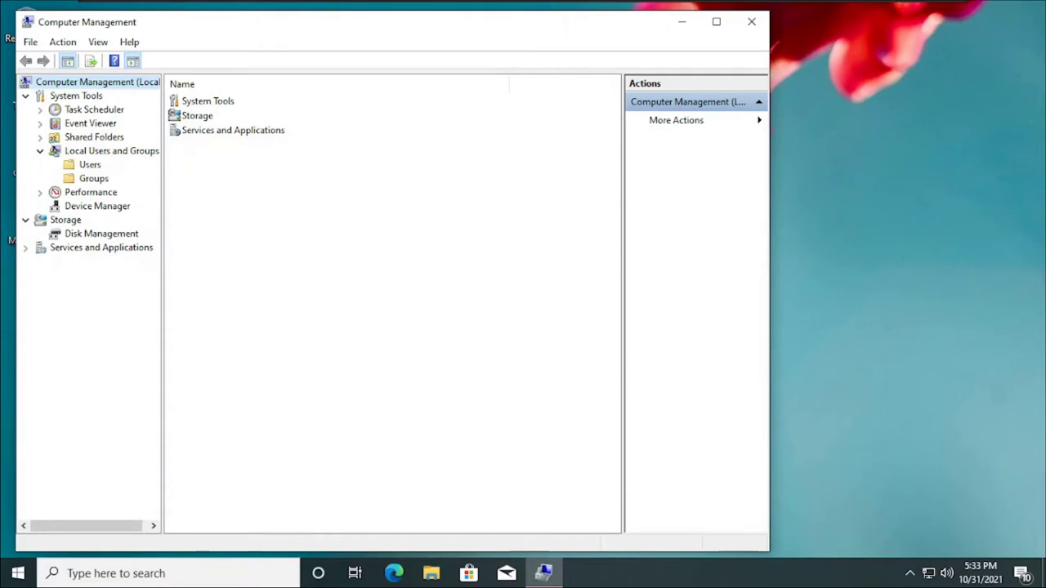
{"action": "left_click", "coordinate": [90, 165]}
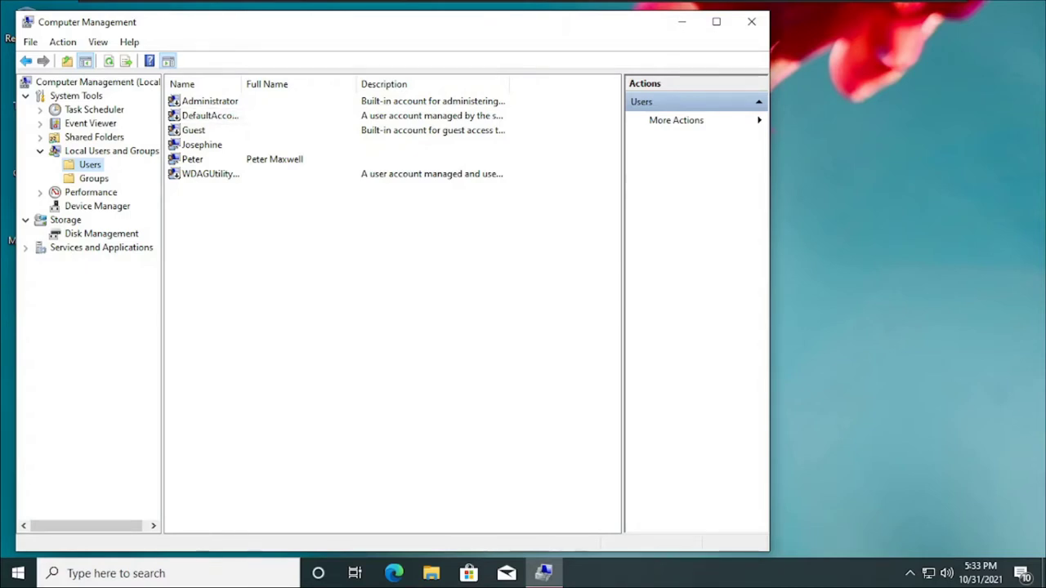
Create a new local user, entering the user name, full name and a password twice.
{"action": "right_click", "coordinate": [90, 164]}
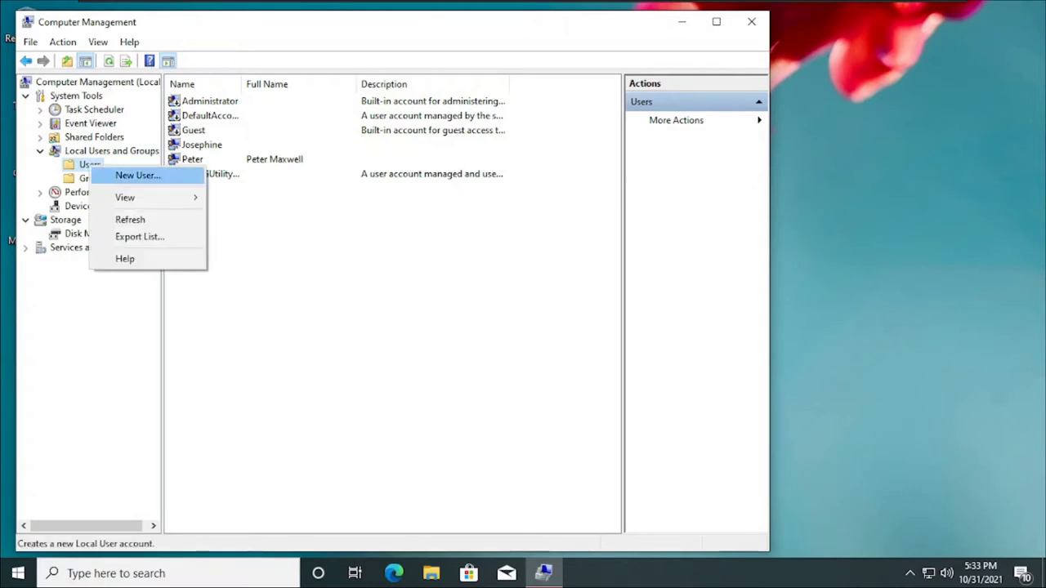
{"action": "left_click", "coordinate": [132, 175]}
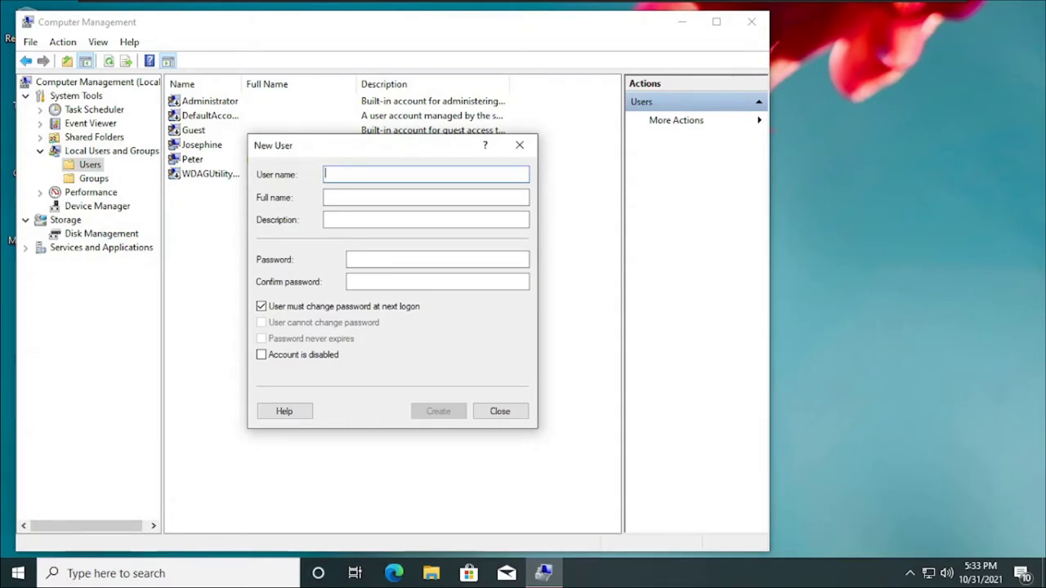
{"action": "type", "text": "Max"}
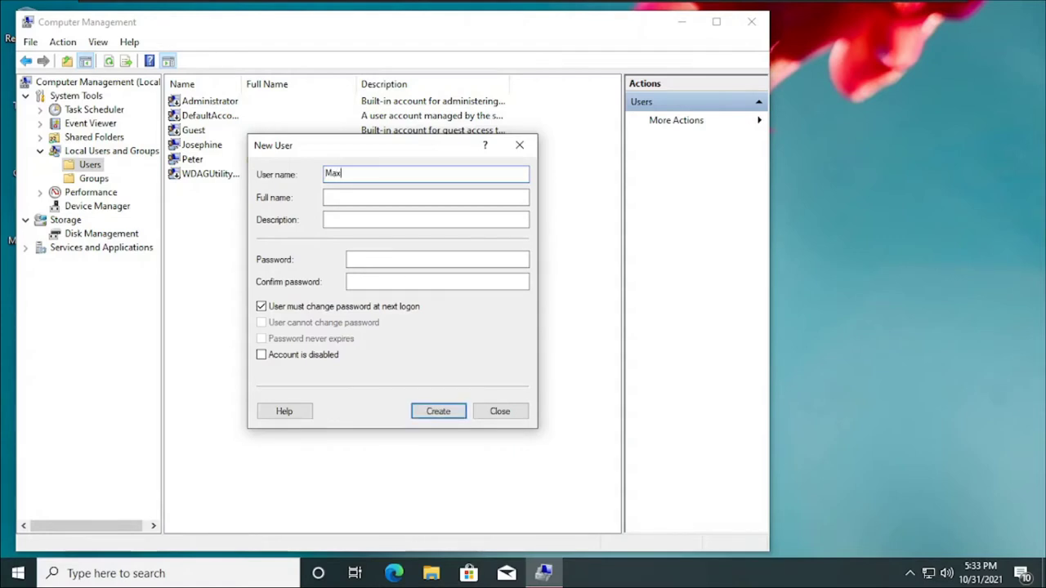
{"action": "type", "text": "well"}
{"action": "key", "text": "Tab"}
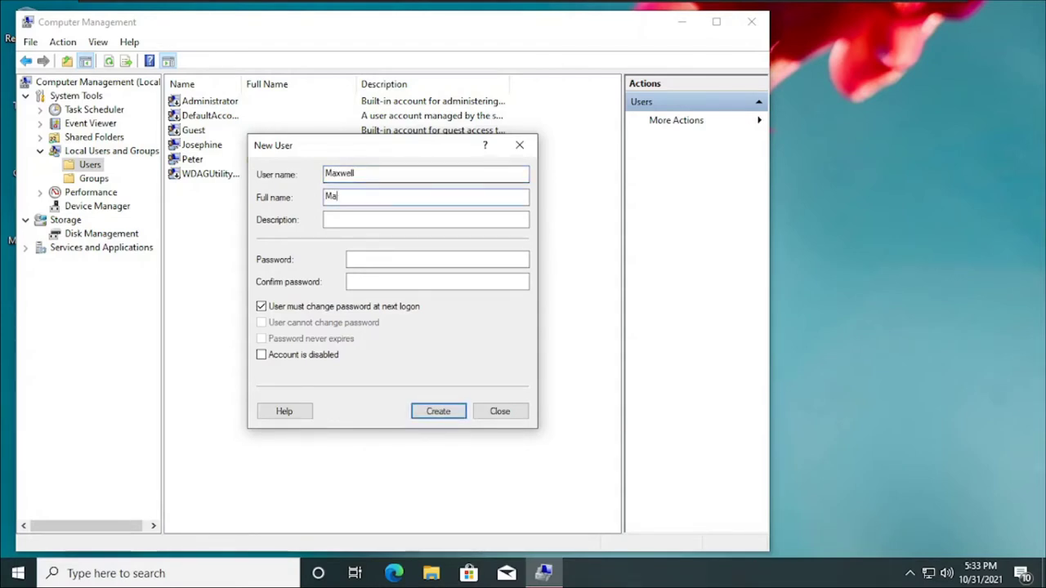
{"action": "left_click", "coordinate": [437, 259]}
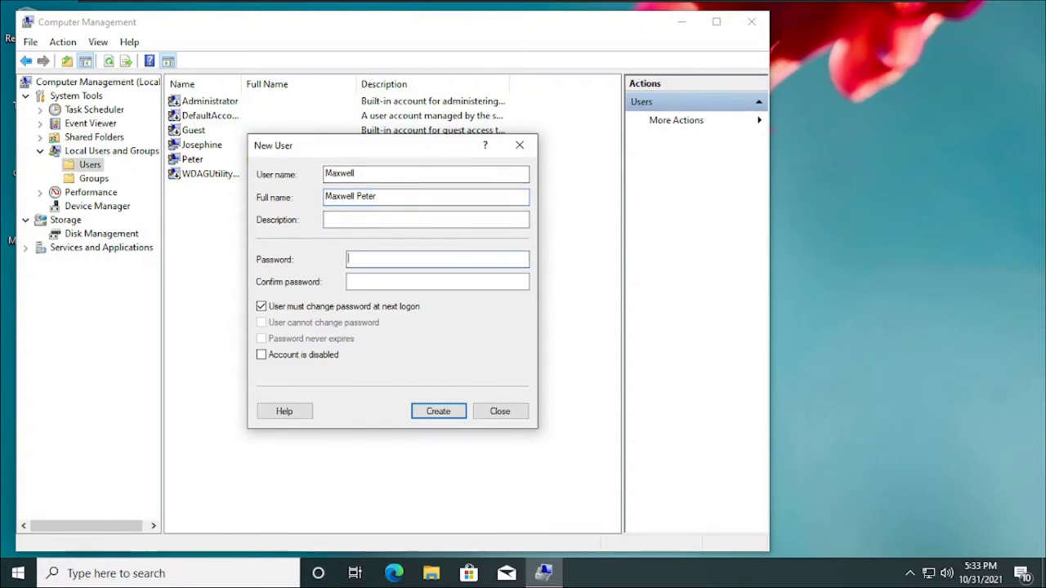
{"action": "left_click", "coordinate": [437, 281]}
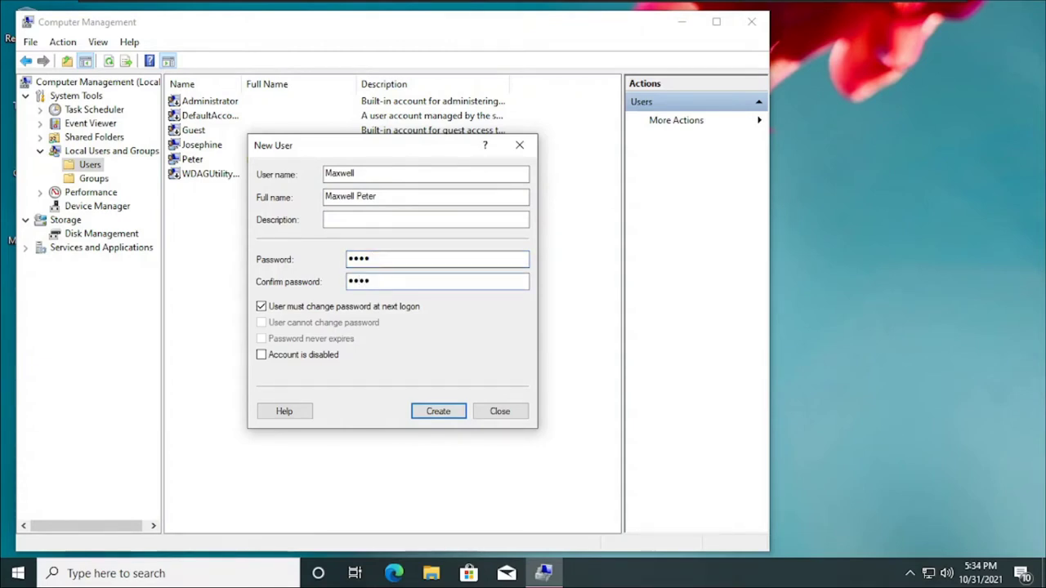
{"action": "key", "text": "Return"}
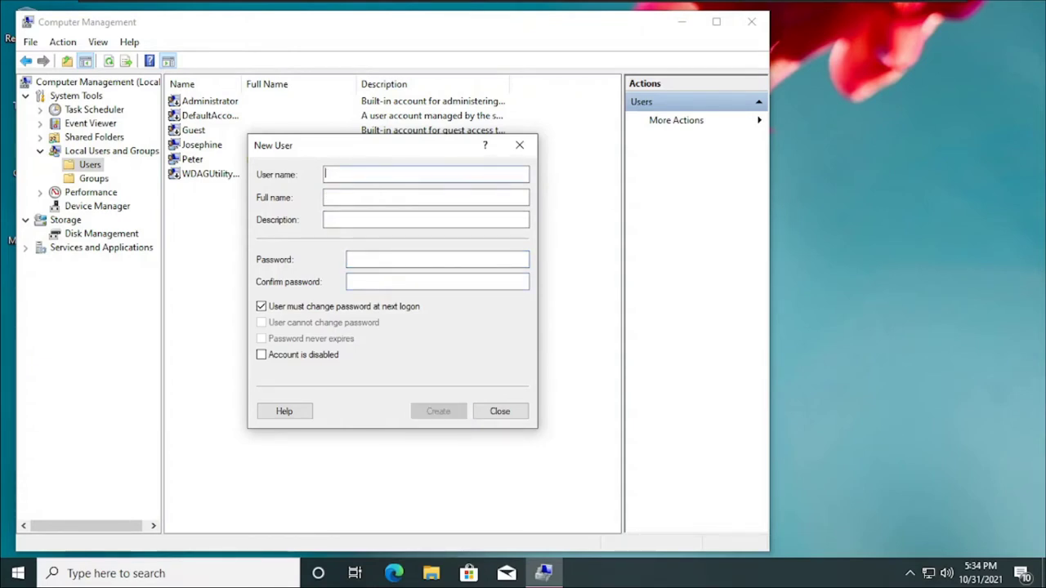
Close the New User dialog, select the new account in the Users list, and close Computer Management.
{"action": "left_click", "coordinate": [499, 411]}
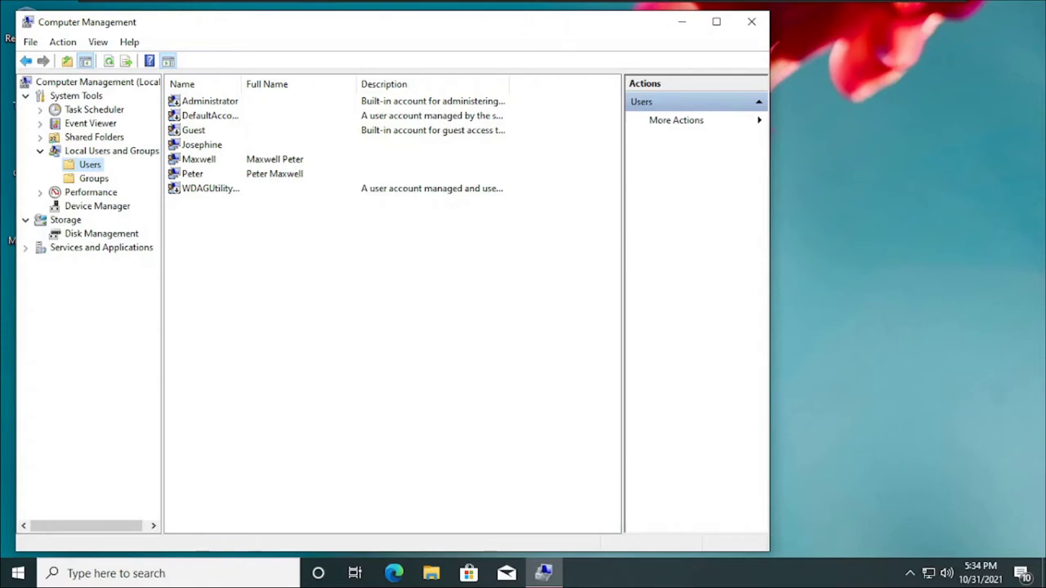
{"action": "left_click", "coordinate": [199, 159]}
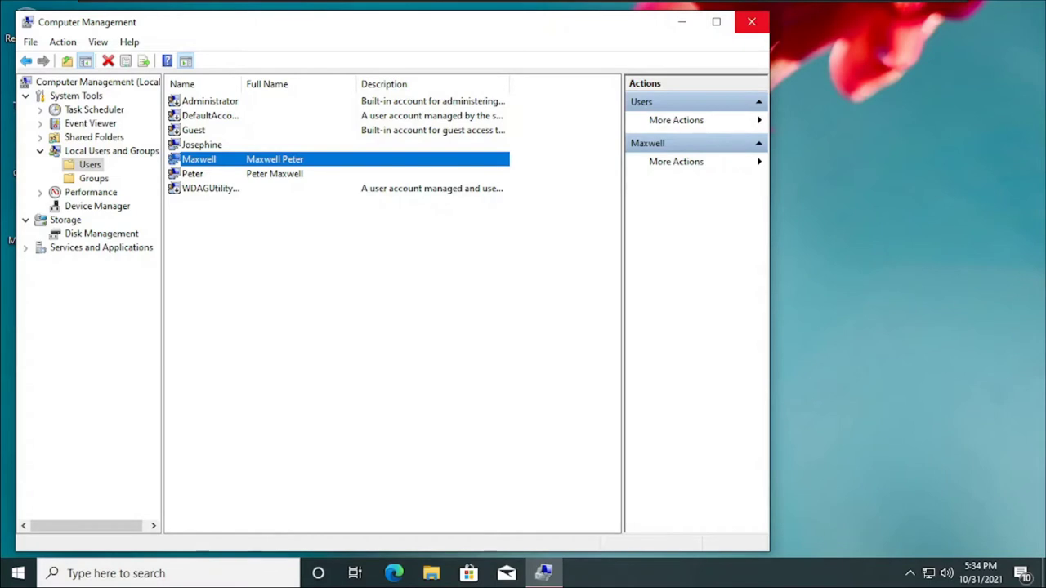
{"action": "left_click", "coordinate": [750, 21]}
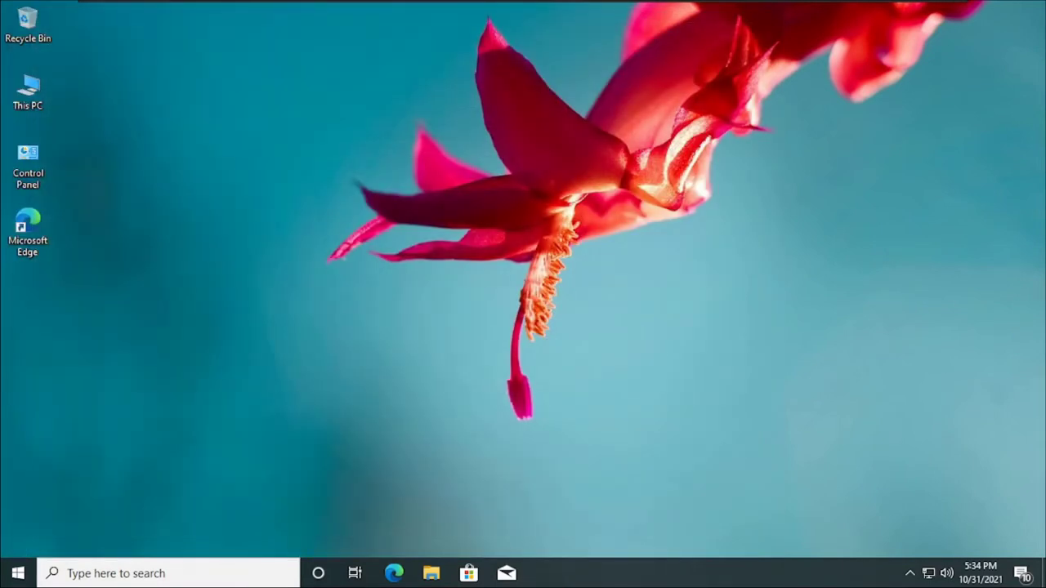
Open Settings on the Accounts Your info page via the Start menu's account options.
{"action": "left_click", "coordinate": [18, 572]}
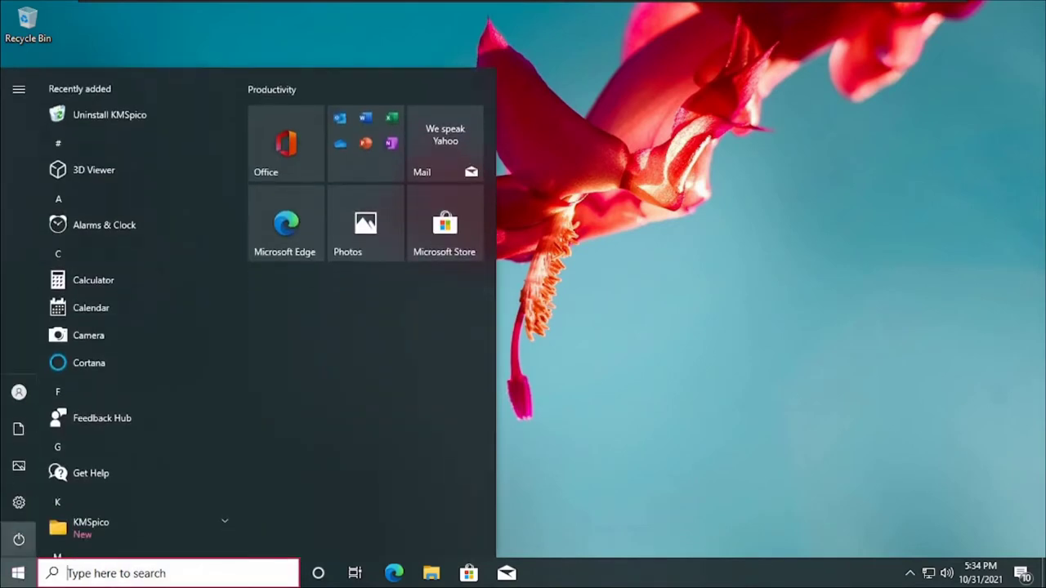
{"action": "left_click", "coordinate": [18, 392]}
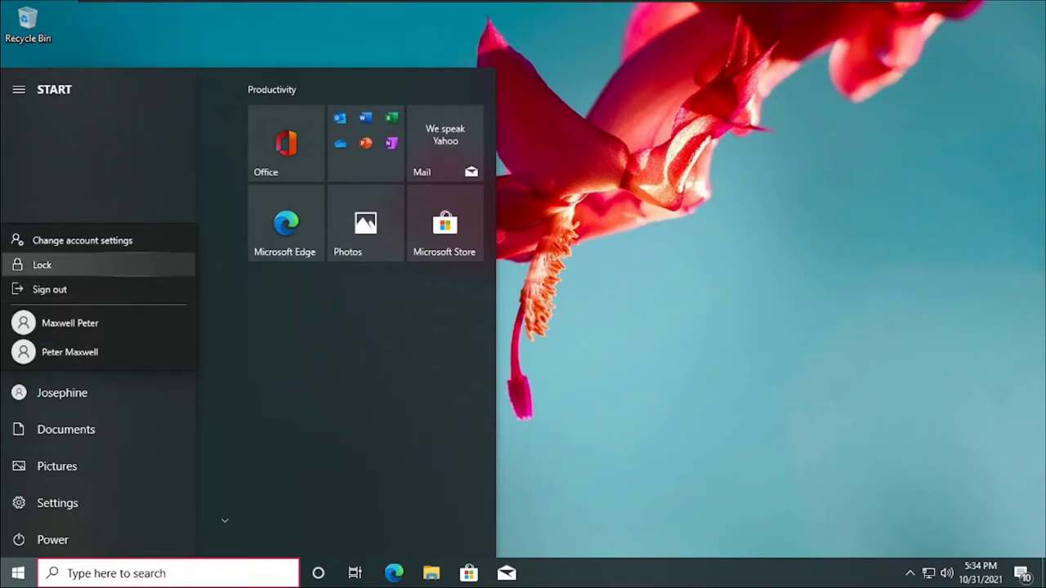
{"action": "left_click", "coordinate": [116, 572]}
{"action": "key", "text": "super+i"}
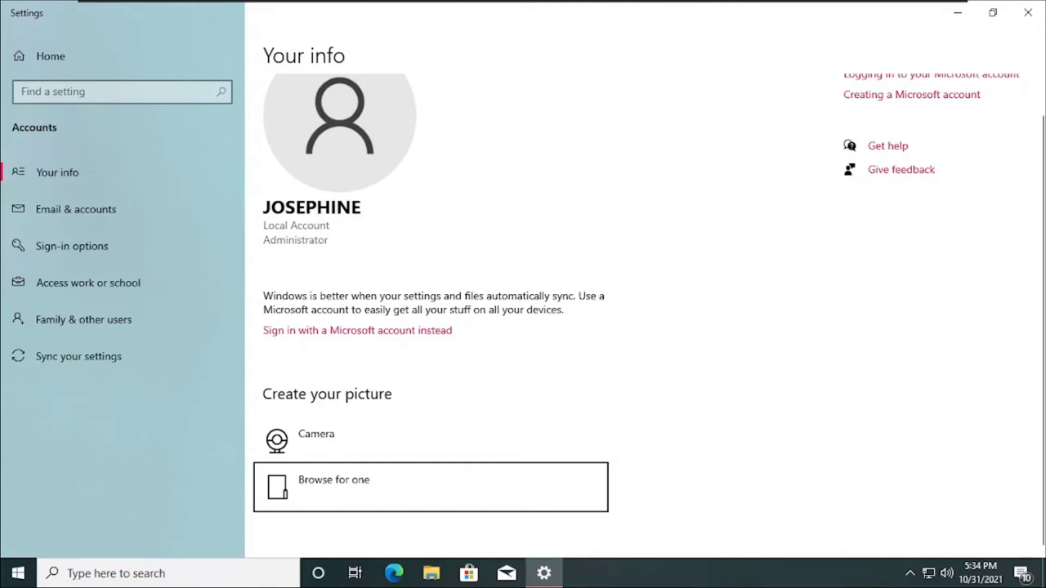
Go to Family & other users and start adding someone else to this PC.
{"action": "left_click", "coordinate": [83, 320]}
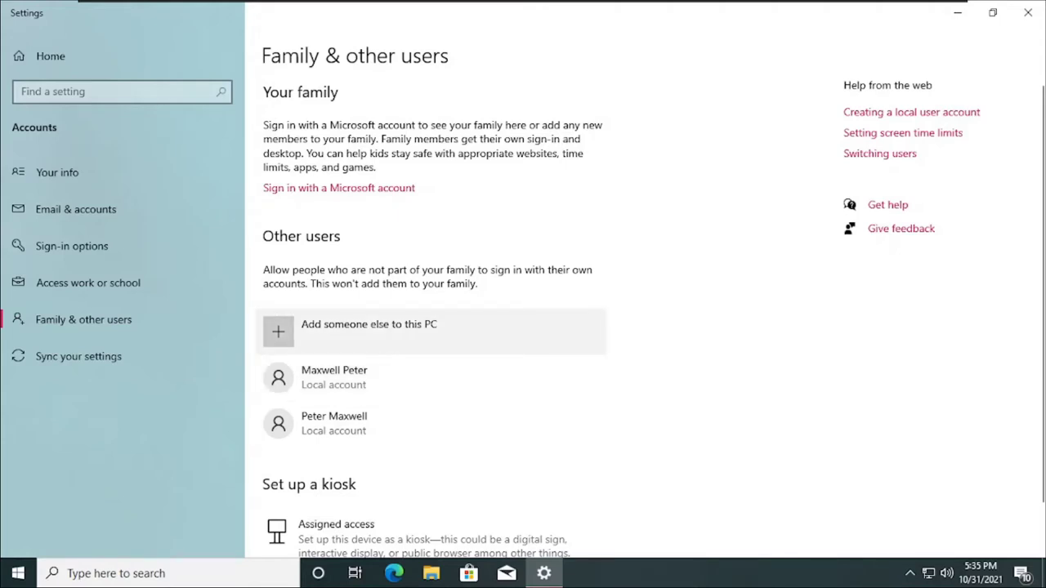
{"action": "left_click", "coordinate": [369, 331]}
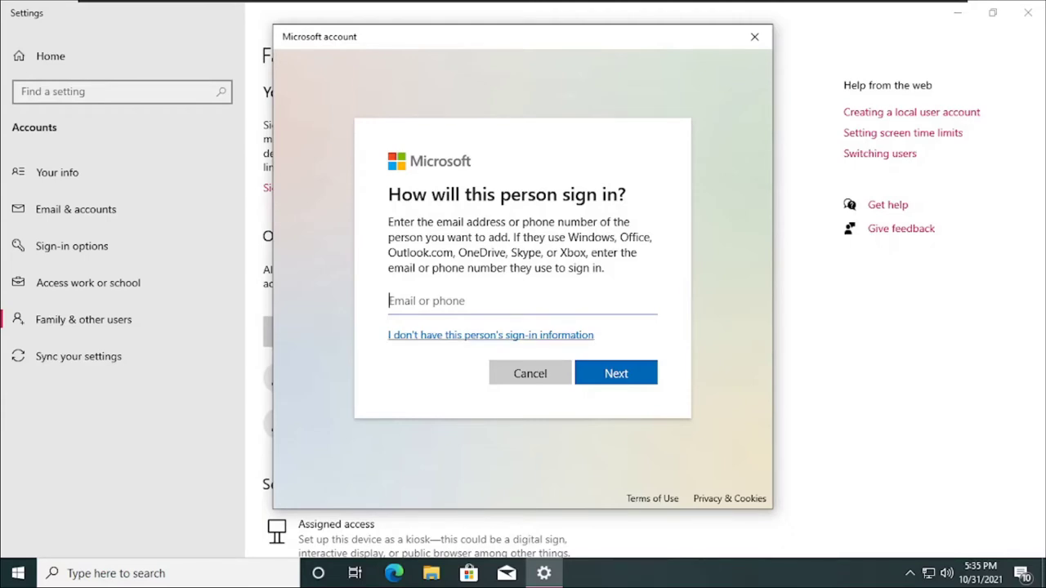
Skip the sign-in information and choose to add a user without a Microsoft account.
{"action": "key", "text": "Tab"}
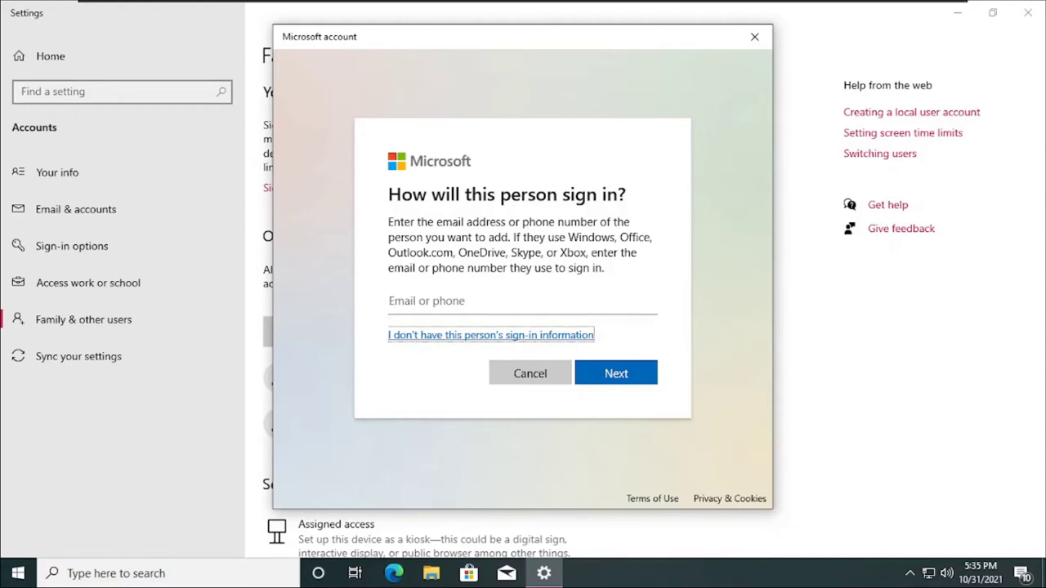
{"action": "key", "text": "Return"}
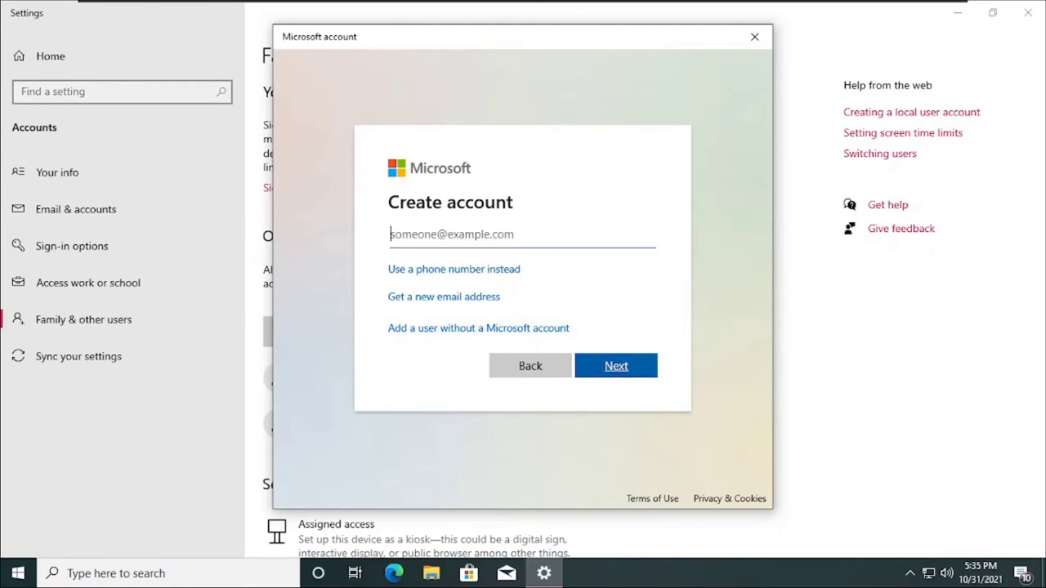
{"action": "left_click", "coordinate": [478, 327]}
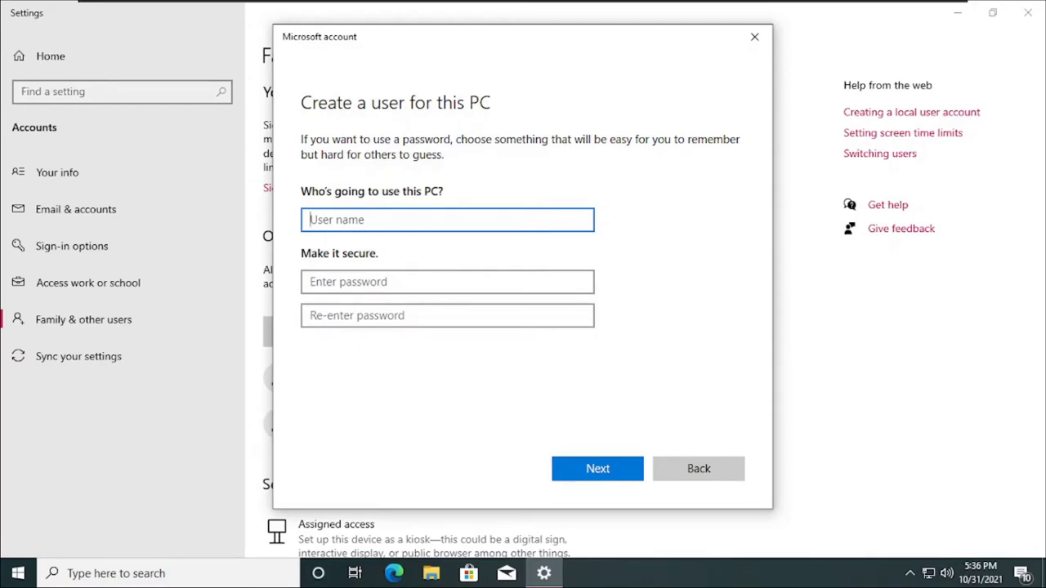
Enter the new local user's name and the account password in both password fields.
{"action": "type", "text": "Claver"}
{"action": "left_click", "coordinate": [368, 282]}
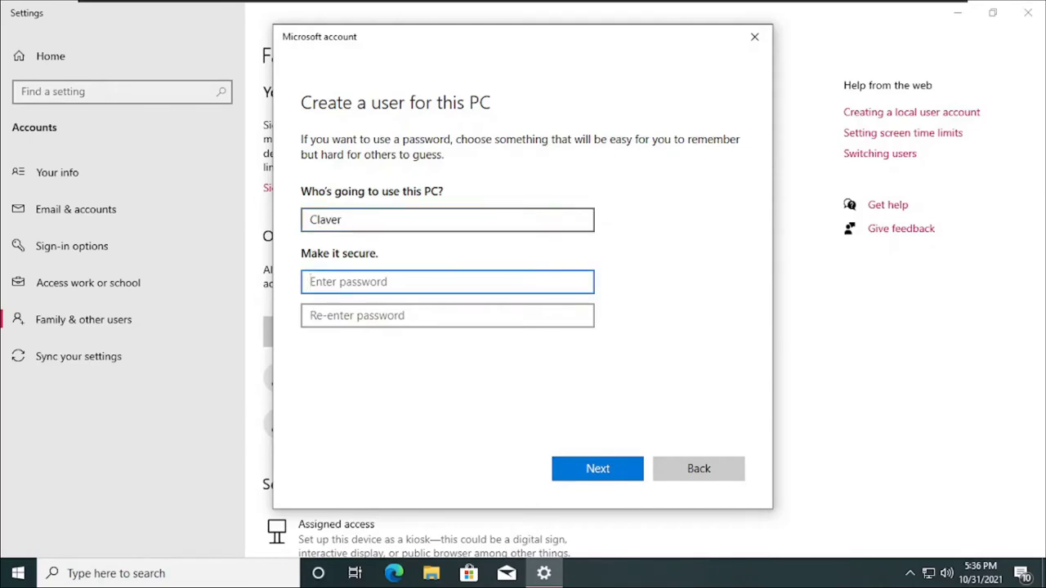
{"action": "key", "text": "Tab"}
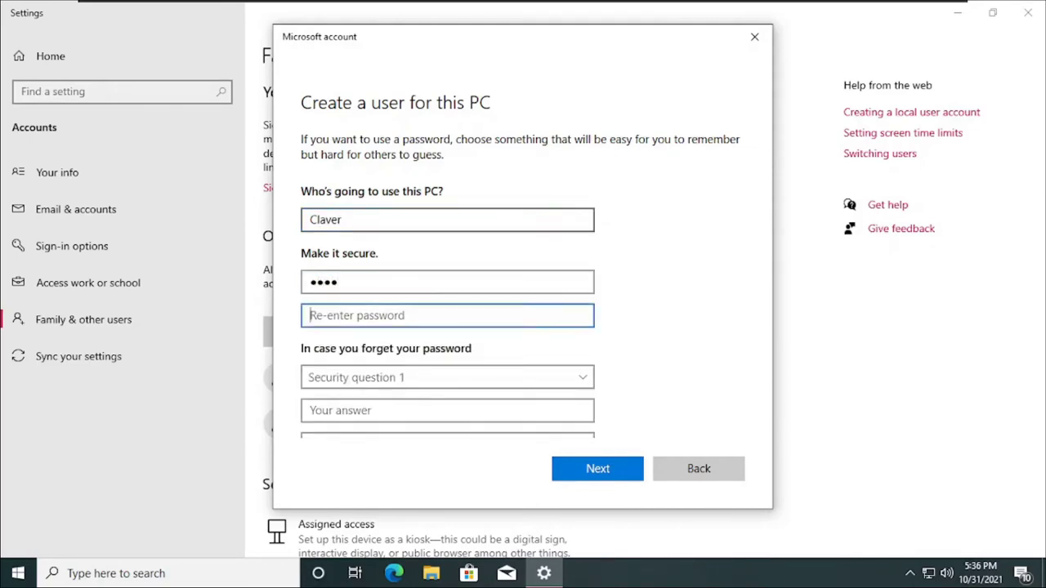
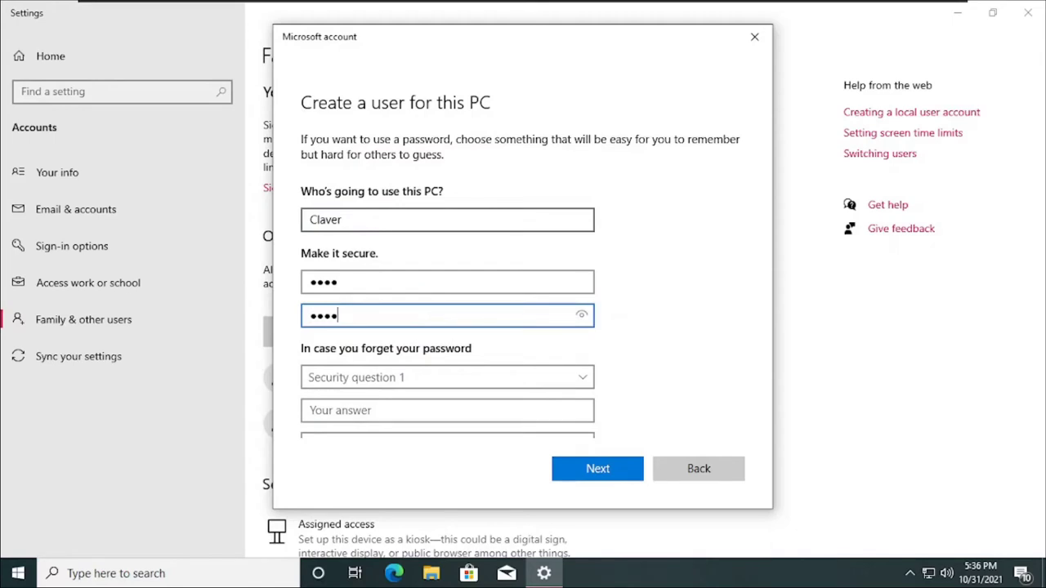
{"action": "key", "text": "Tab"}
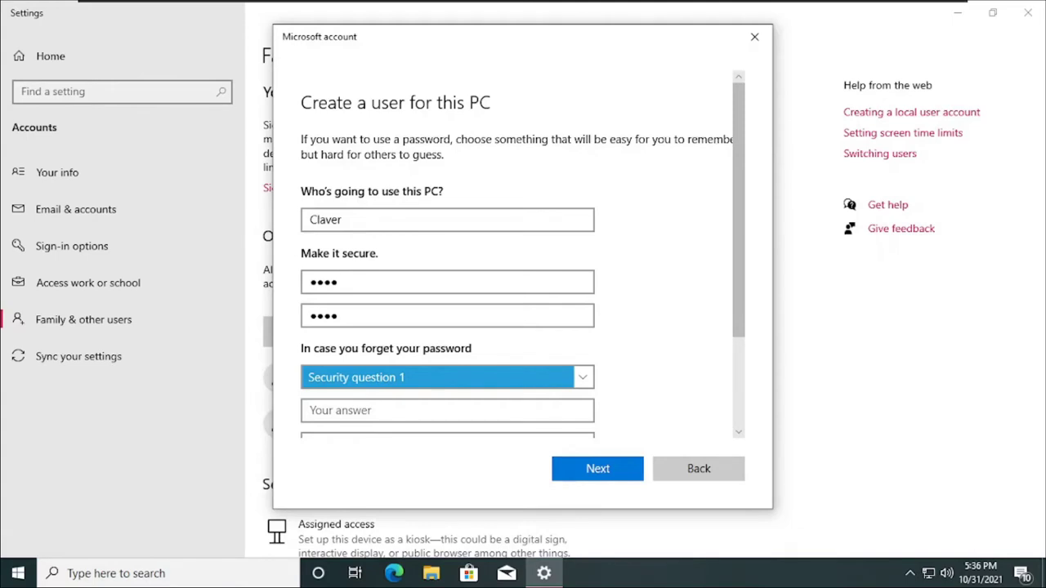
Set security question 1 to 'What was your first pet's name?' and submit the form.
{"action": "key", "text": "alt+Down"}
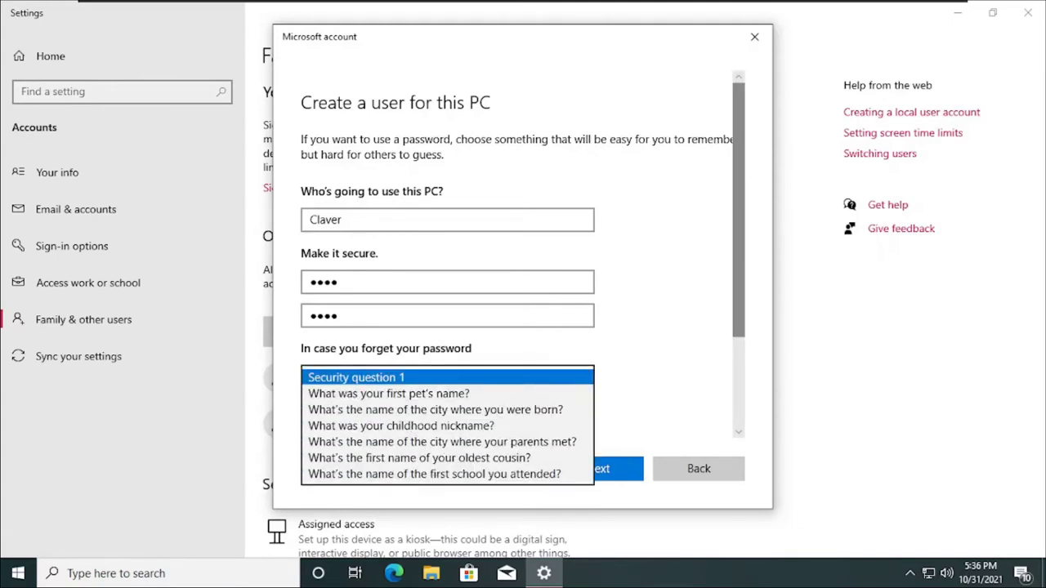
{"action": "key", "text": "Escape"}
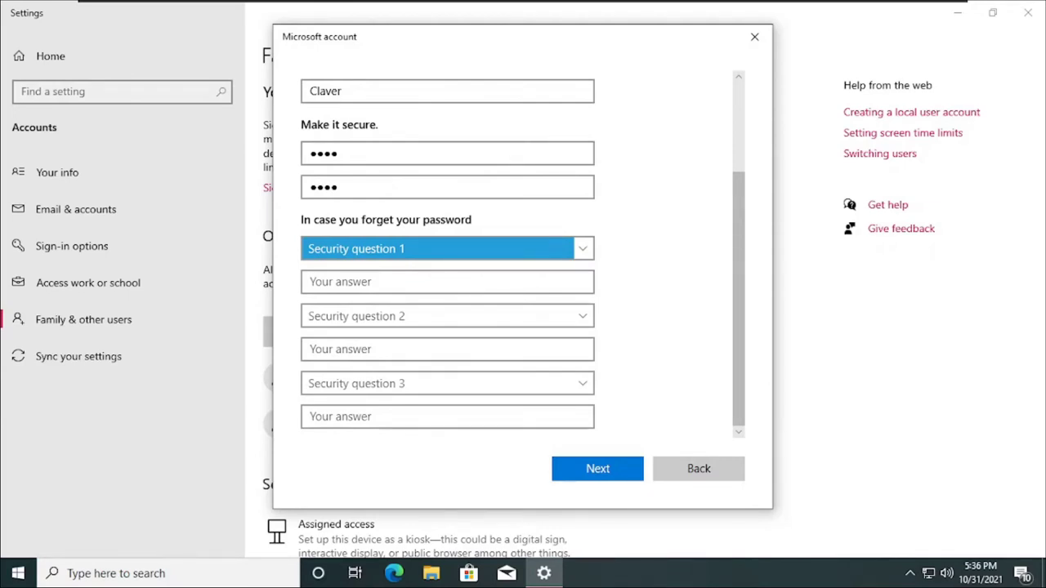
{"action": "key", "text": "alt+Down"}
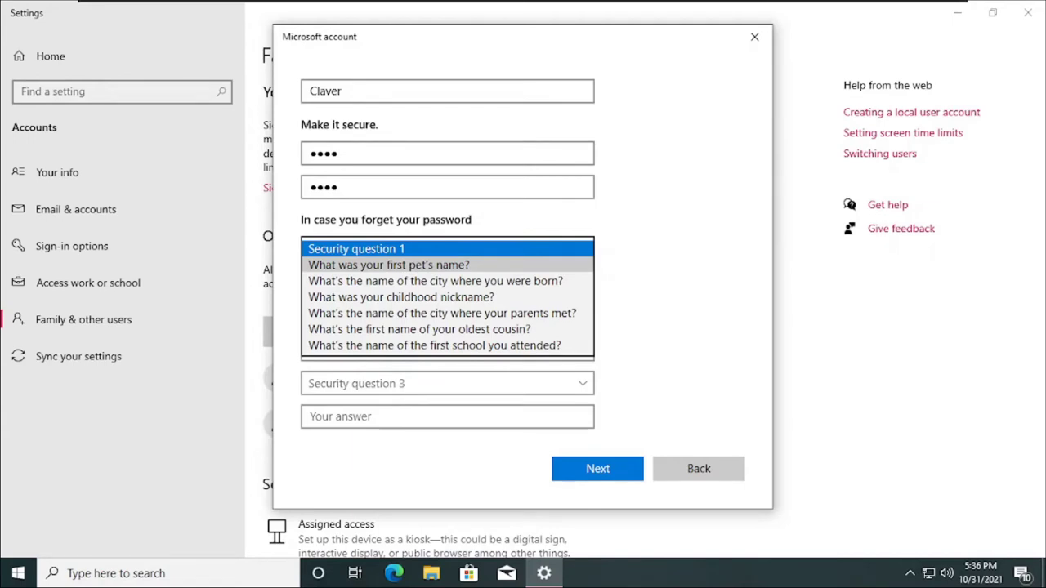
{"action": "key", "text": "Down"}
{"action": "key", "text": "Return"}
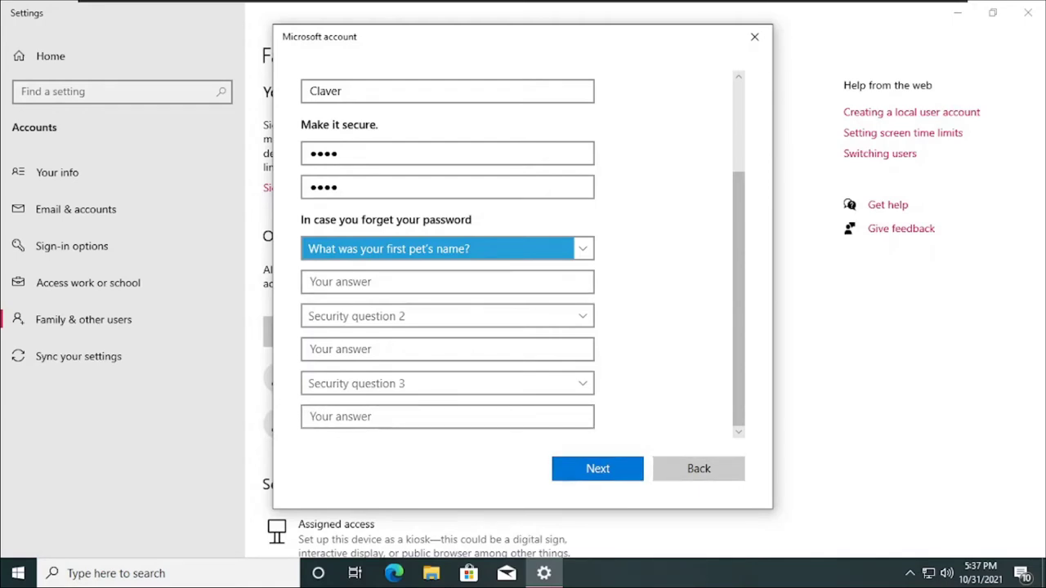
{"action": "left_click", "coordinate": [699, 468]}
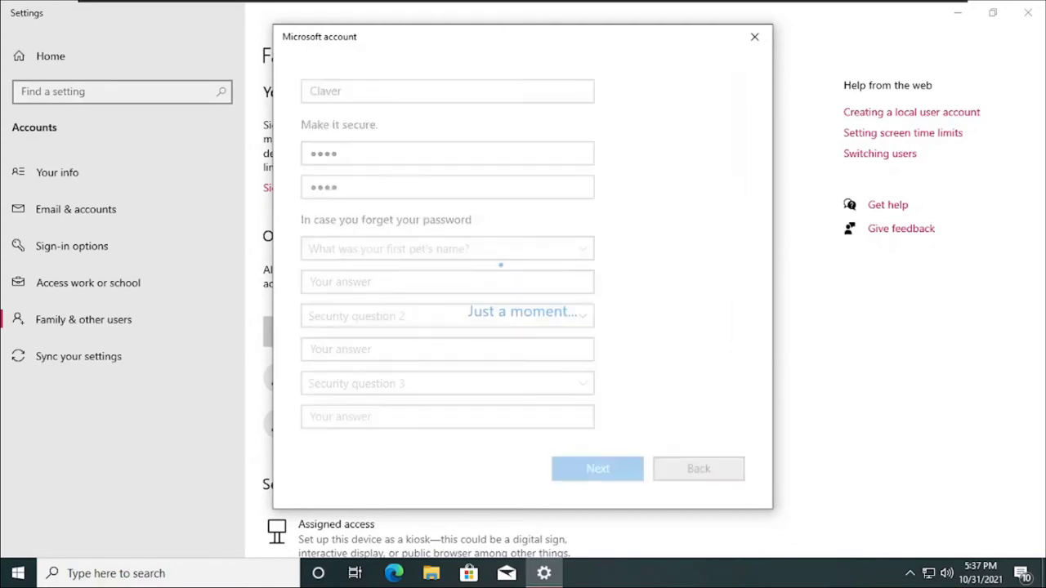
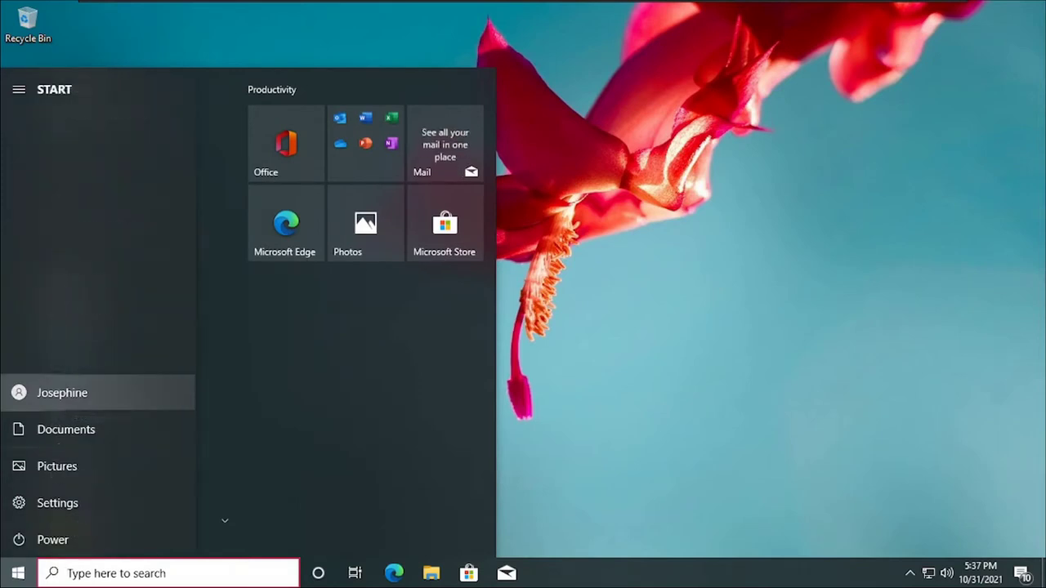
Switch users from the Start menu's account icon to the other local account's sign-in screen.
{"action": "left_click", "coordinate": [19, 392]}
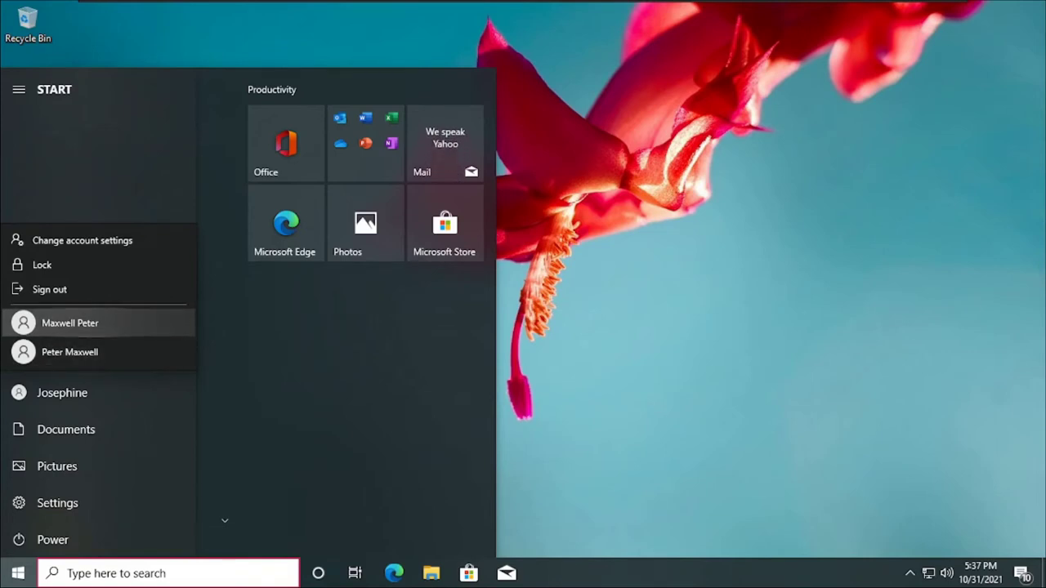
{"action": "left_click", "coordinate": [70, 323]}
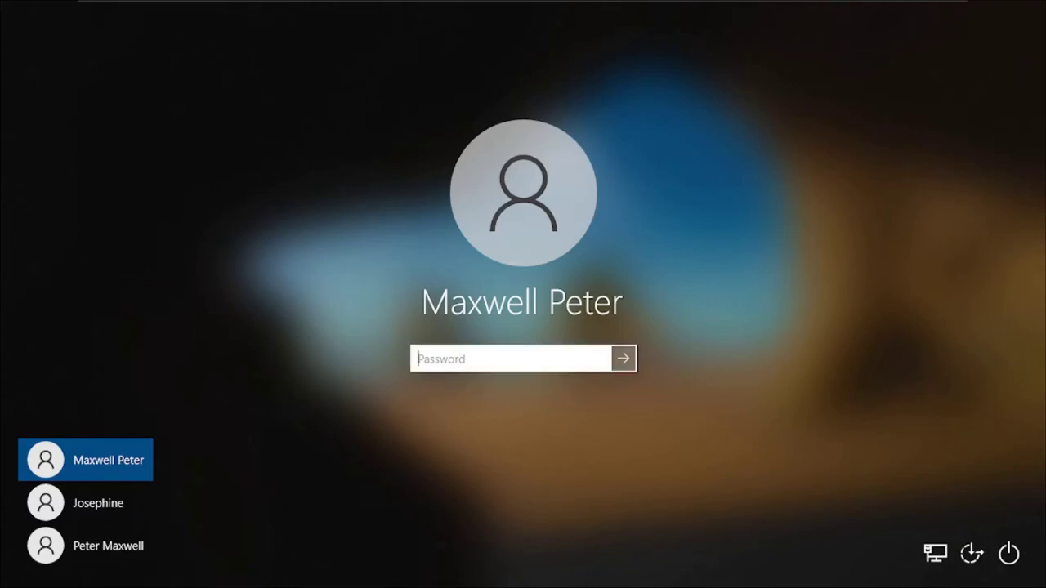
Sign in to the other account with its password, then set and confirm the required new password.
{"action": "type", "text": "••••"}
{"action": "key", "text": "Return"}
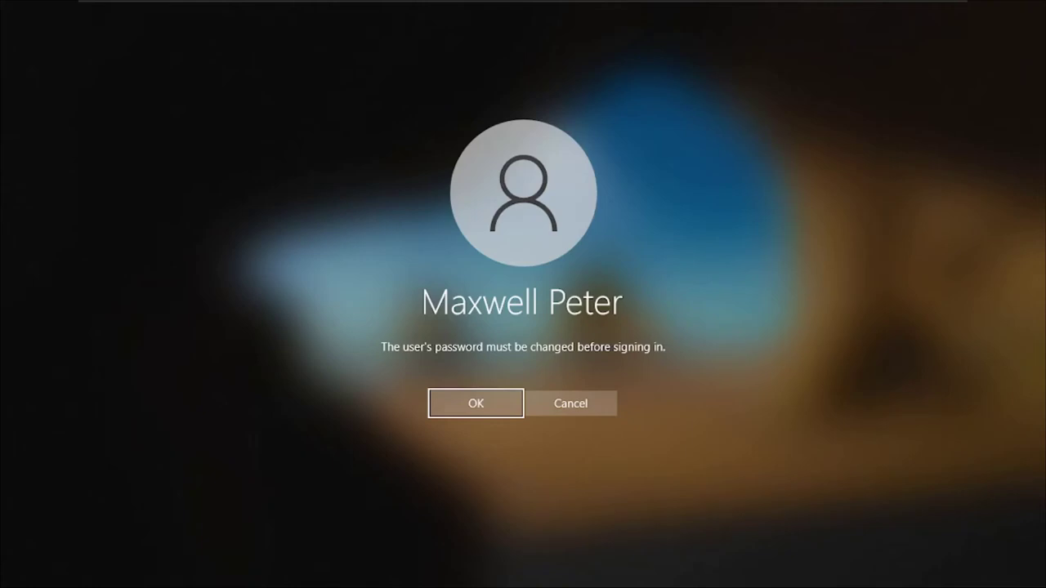
{"action": "key", "text": "Return"}
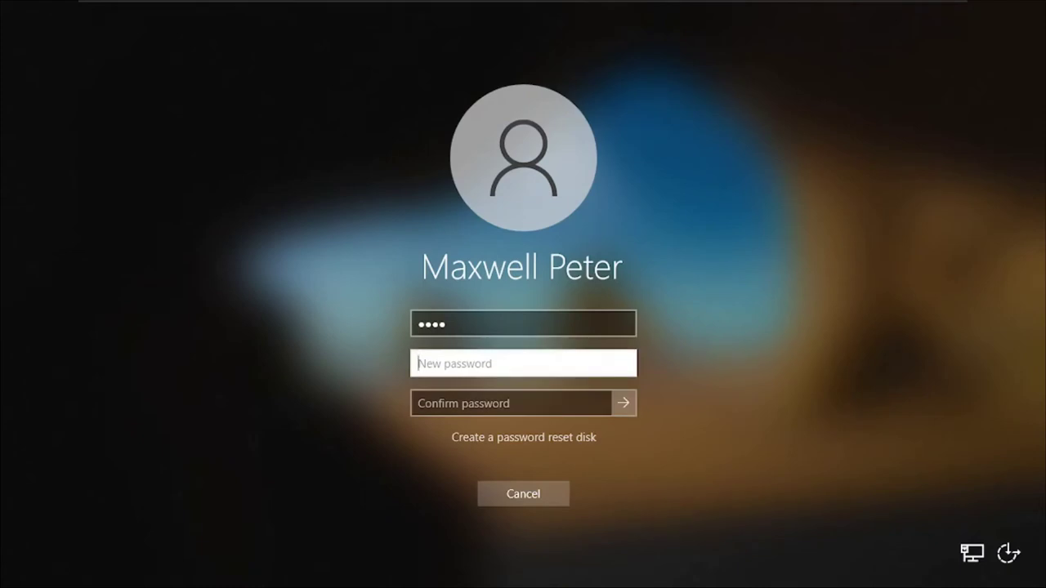
{"action": "type", "text": "••••"}
{"action": "key", "text": "Tab"}
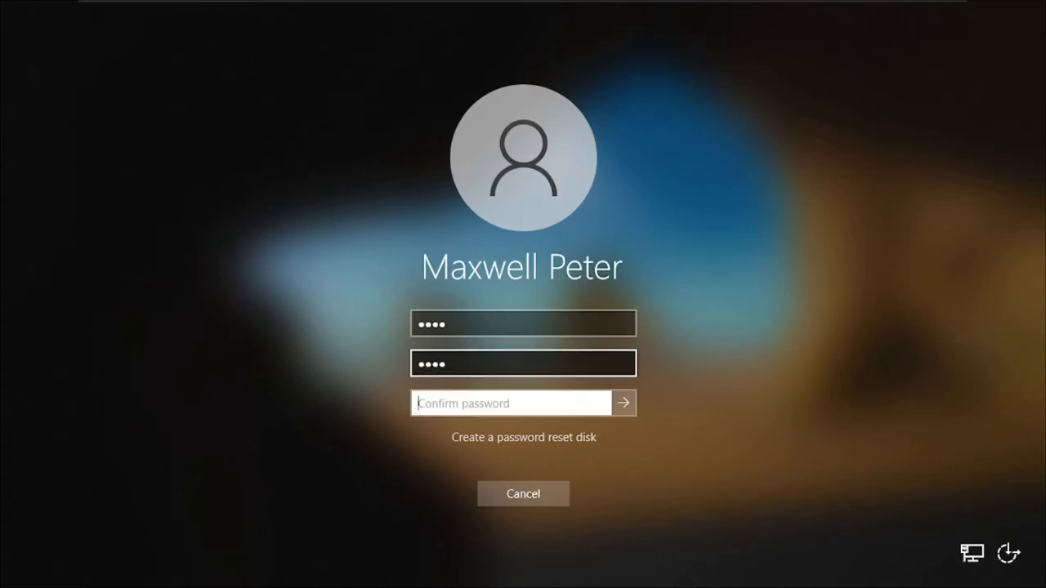
{"action": "type", "text": "••••"}
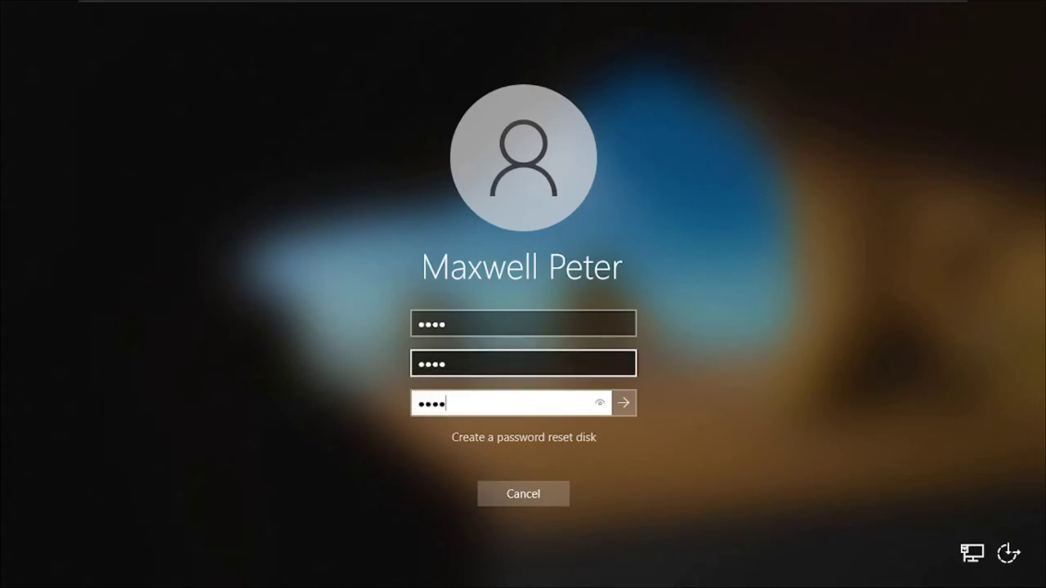
{"action": "key", "text": "Return"}
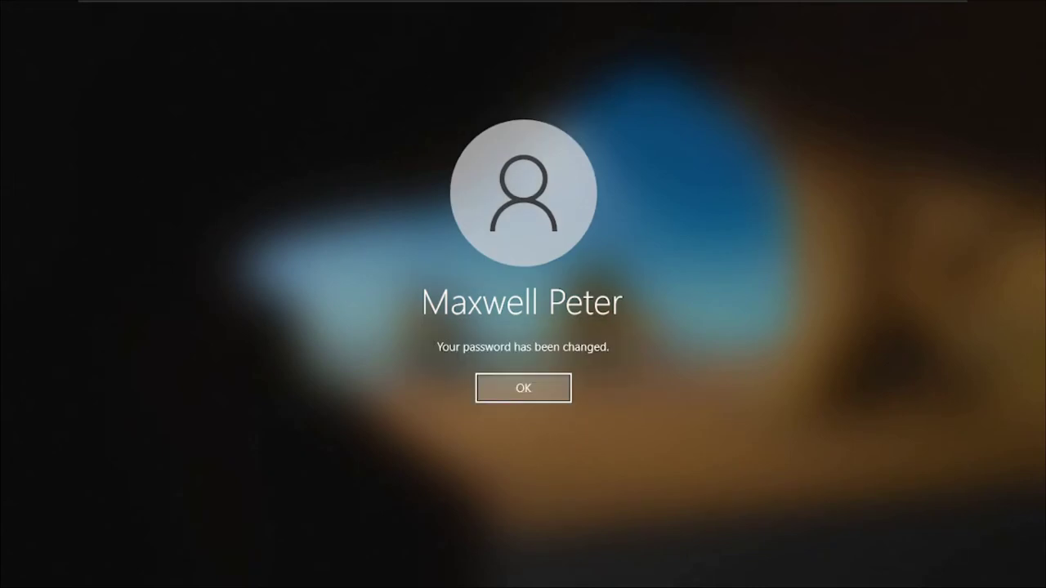
{"action": "key", "text": "Return"}
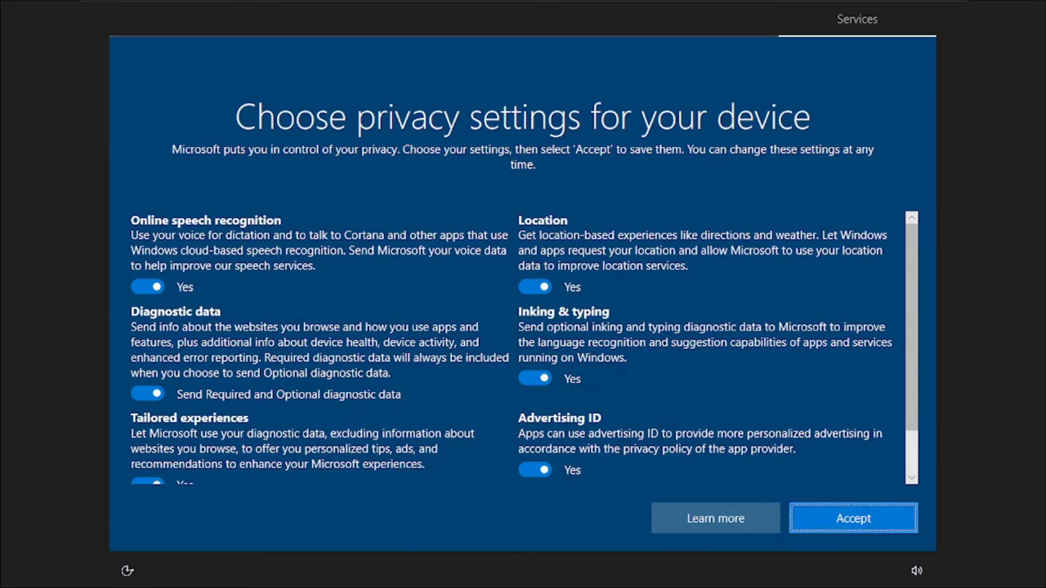
Accept the default privacy settings, all left at Yes, to finish the first sign-in.
{"action": "key", "text": "Return"}
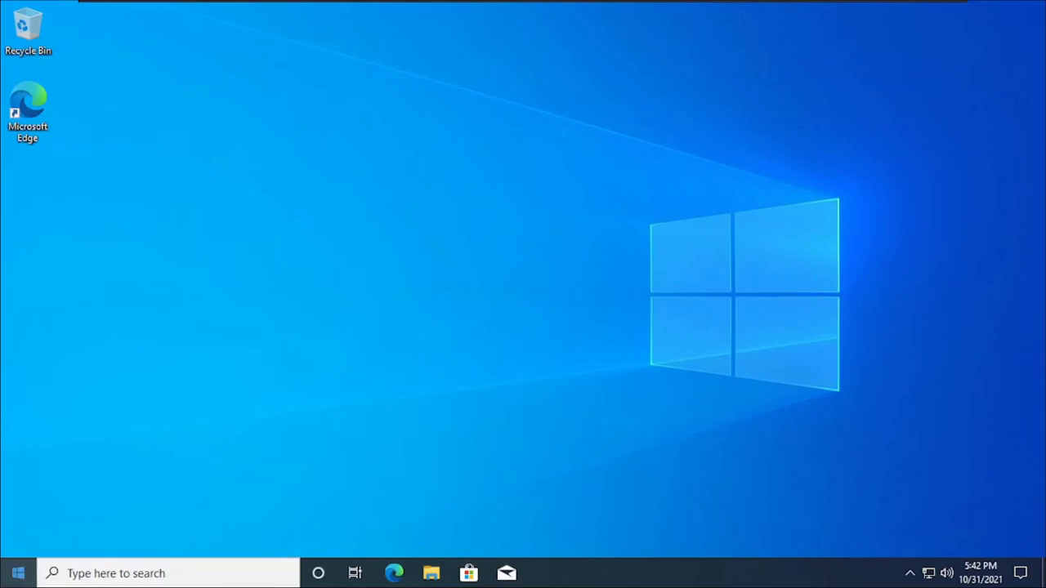
Open Desktop icon settings from Settings > Personalization > Themes.
{"action": "left_click", "coordinate": [18, 572]}
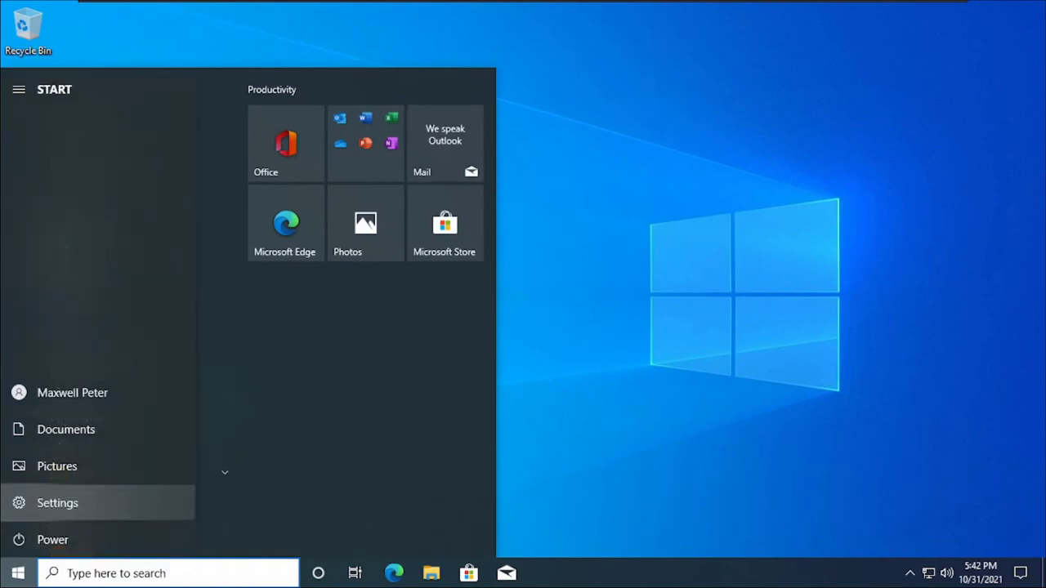
{"action": "left_click", "coordinate": [18, 502]}
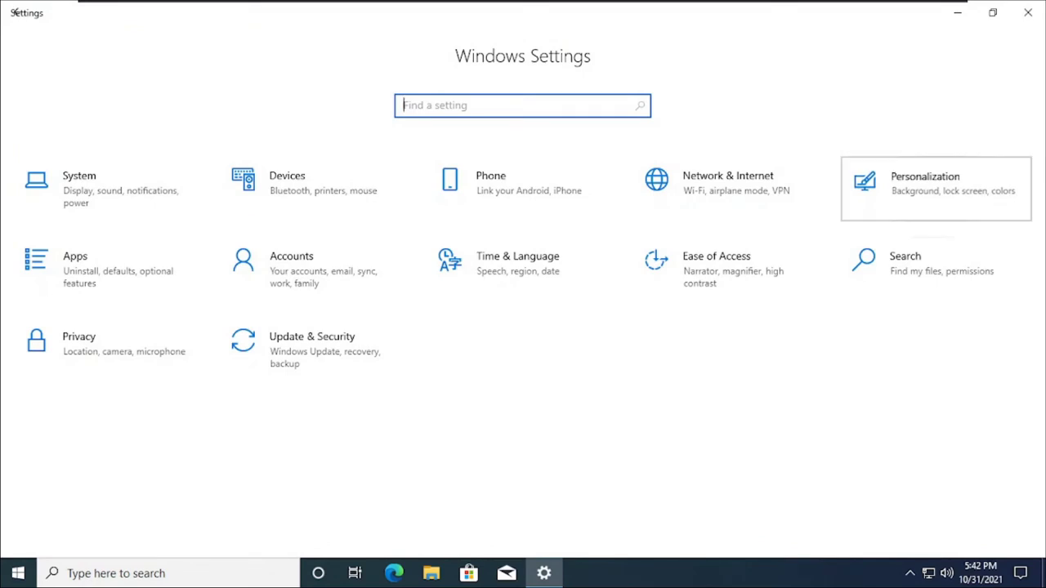
{"action": "left_click", "coordinate": [935, 188]}
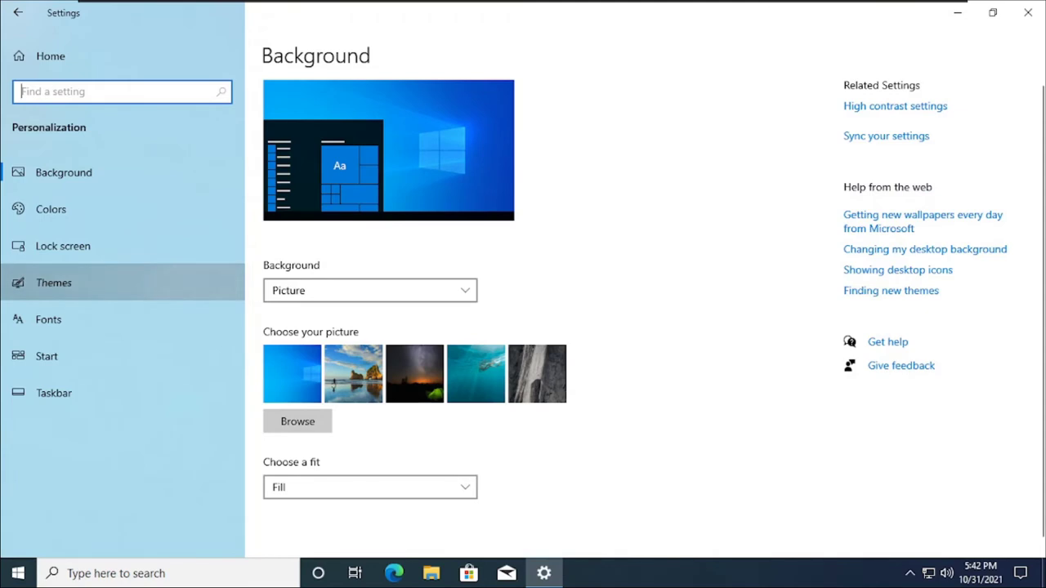
{"action": "left_click", "coordinate": [54, 283]}
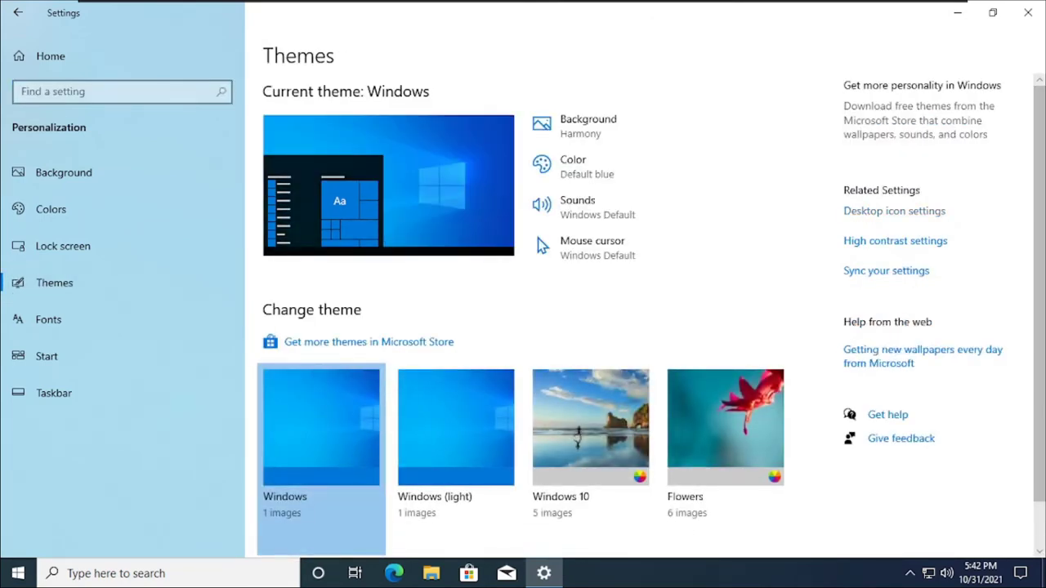
{"action": "left_click", "coordinate": [893, 210]}
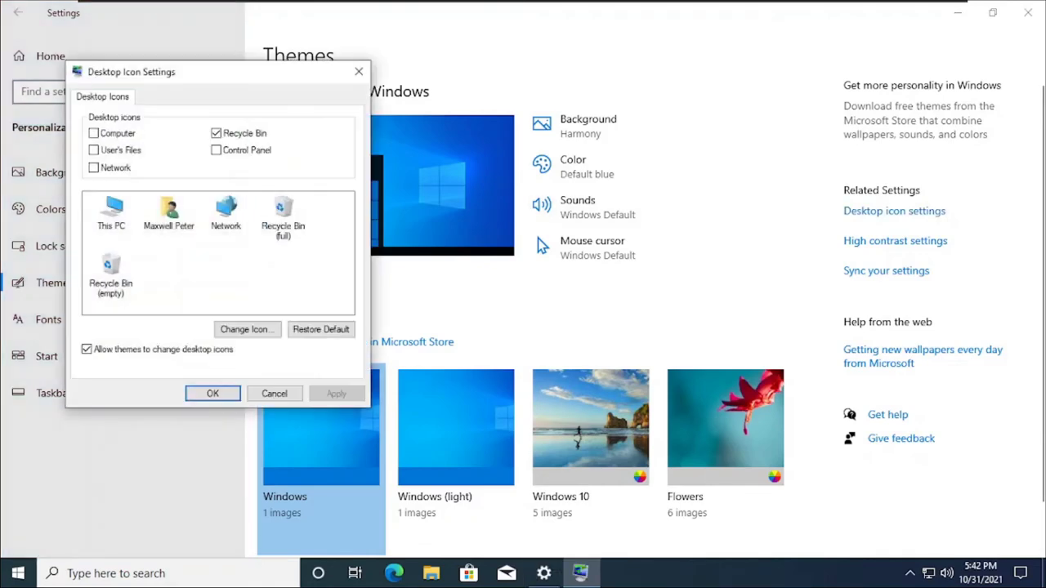
Enable the Computer, Control Panel, User's Files and Network desktop icons and apply.
{"action": "left_click_drag", "start_coordinate": [255, 77], "coordinate": [315, 82]}
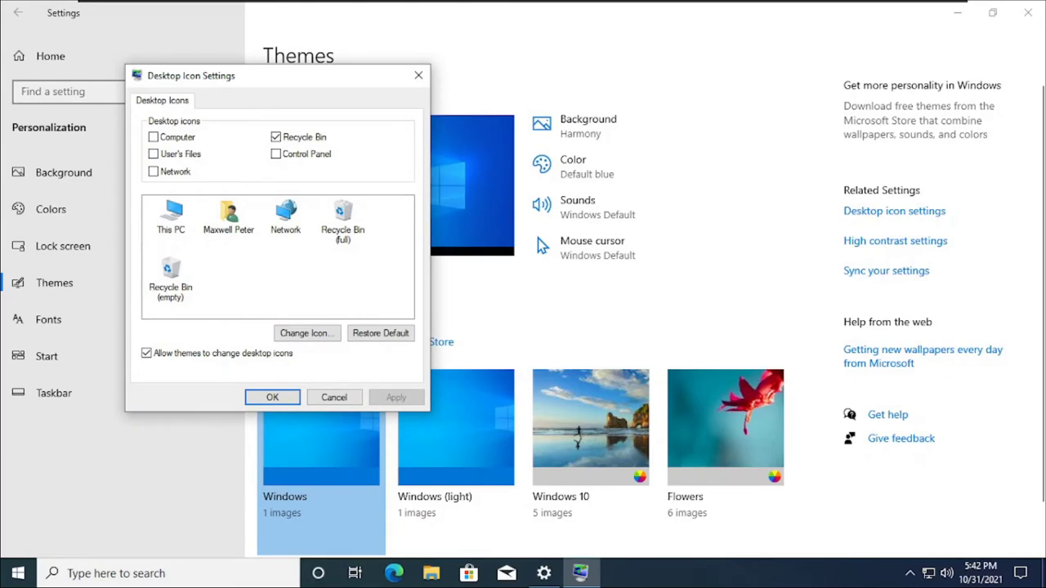
{"action": "left_click", "coordinate": [153, 137]}
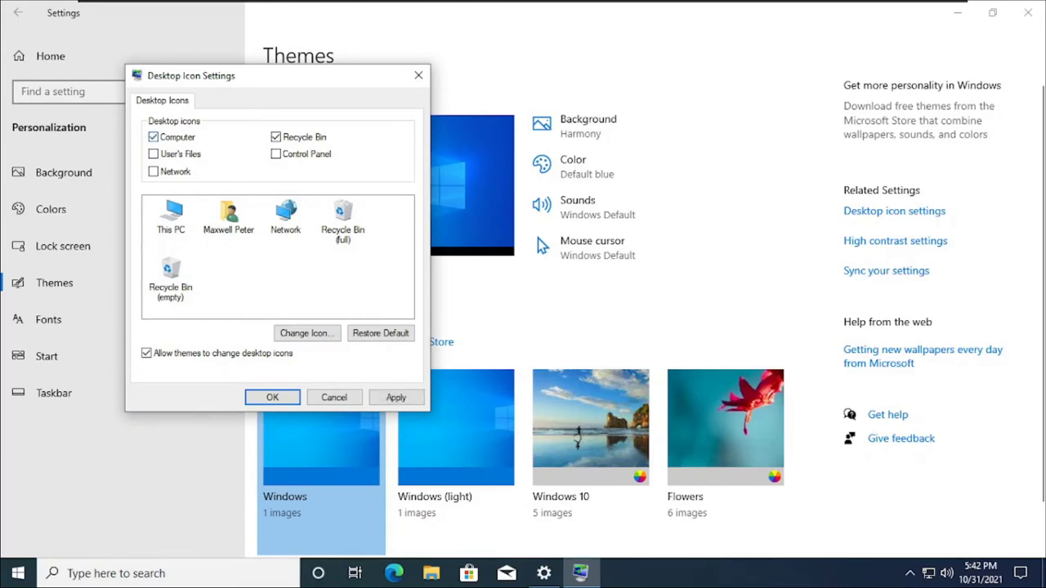
{"action": "left_click", "coordinate": [275, 154]}
{"action": "left_click", "coordinate": [153, 153]}
{"action": "left_click", "coordinate": [153, 171]}
{"action": "left_click", "coordinate": [396, 397]}
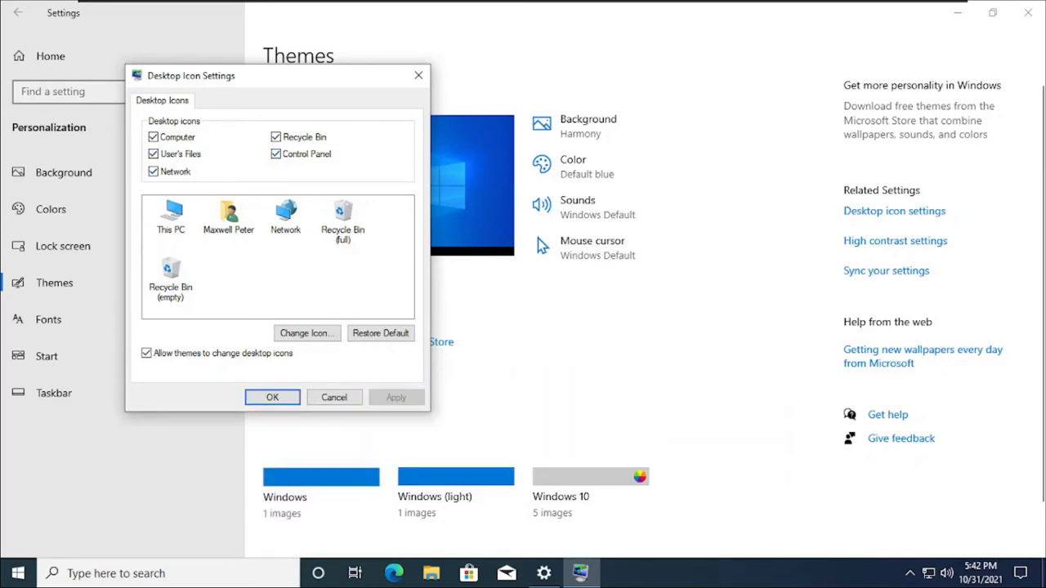
{"action": "left_click", "coordinate": [272, 397]}
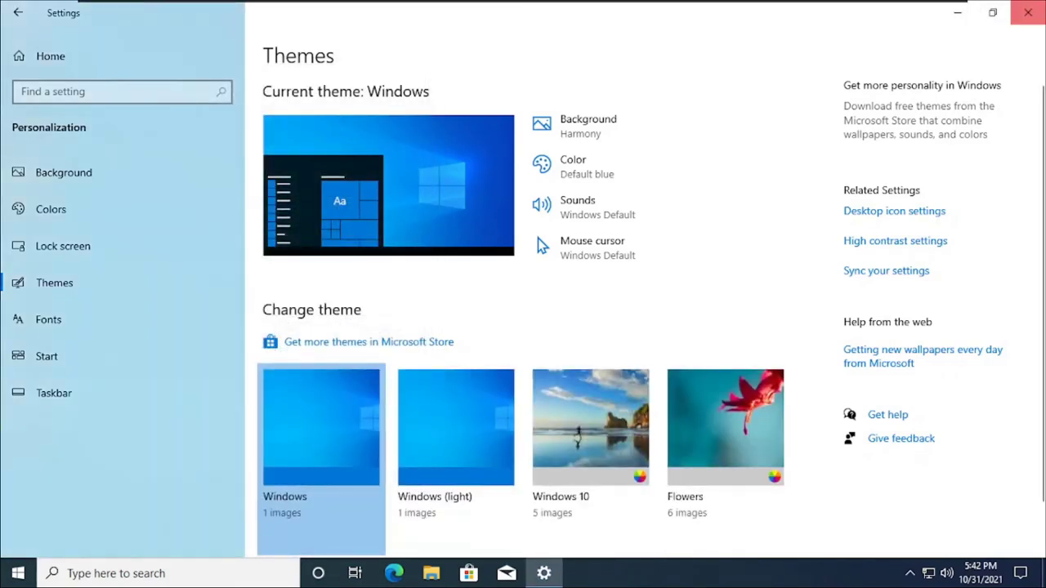
Close Settings to reveal the new desktop icons, then open the Start menu's app list.
{"action": "left_click", "coordinate": [1028, 12]}
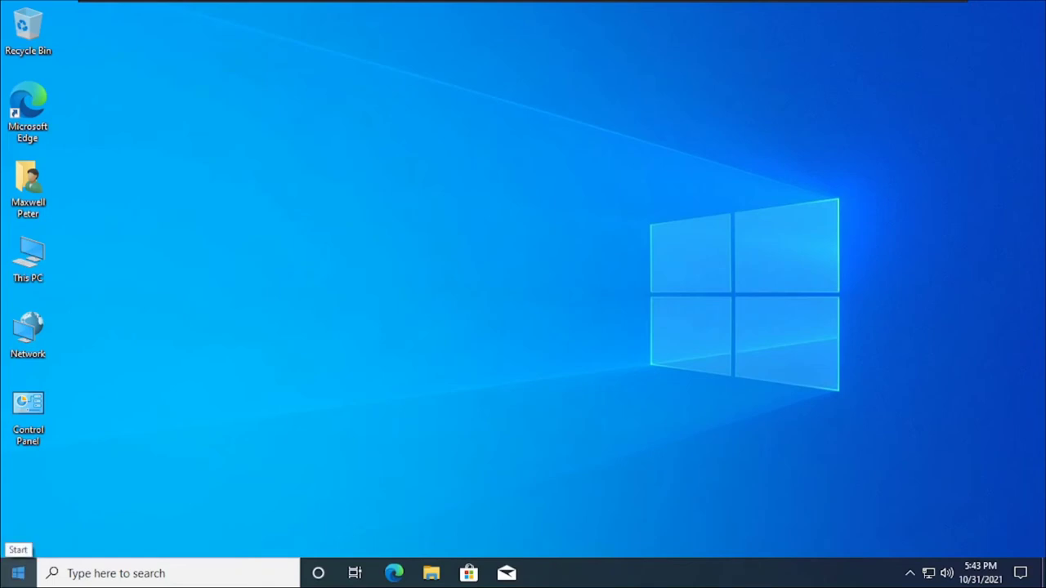
{"action": "left_click", "coordinate": [18, 573]}
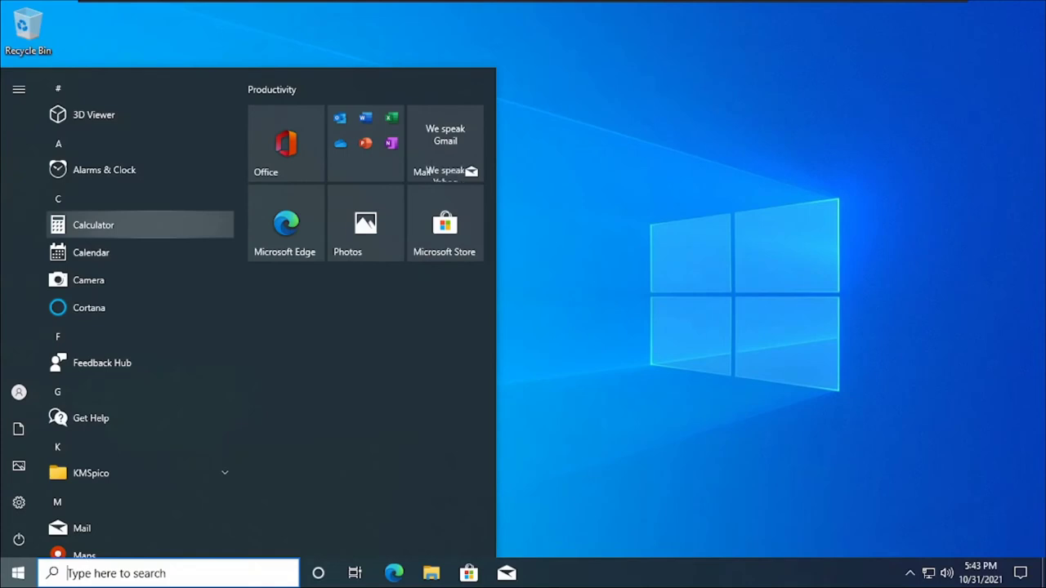
Pin Calculator to the taskbar.
{"action": "right_click", "coordinate": [153, 226]}
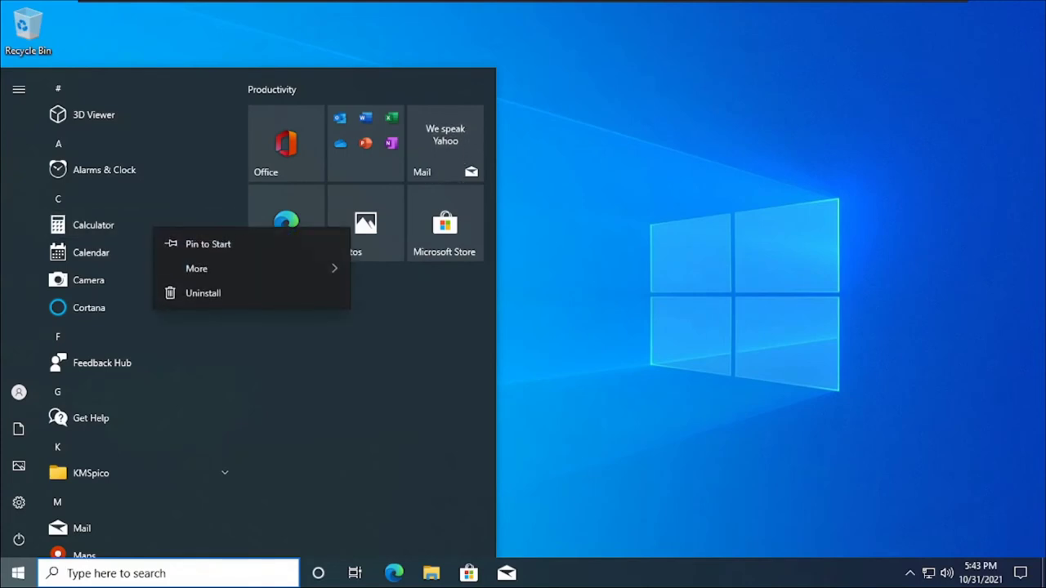
{"action": "mouse_move", "coordinate": [245, 268]}
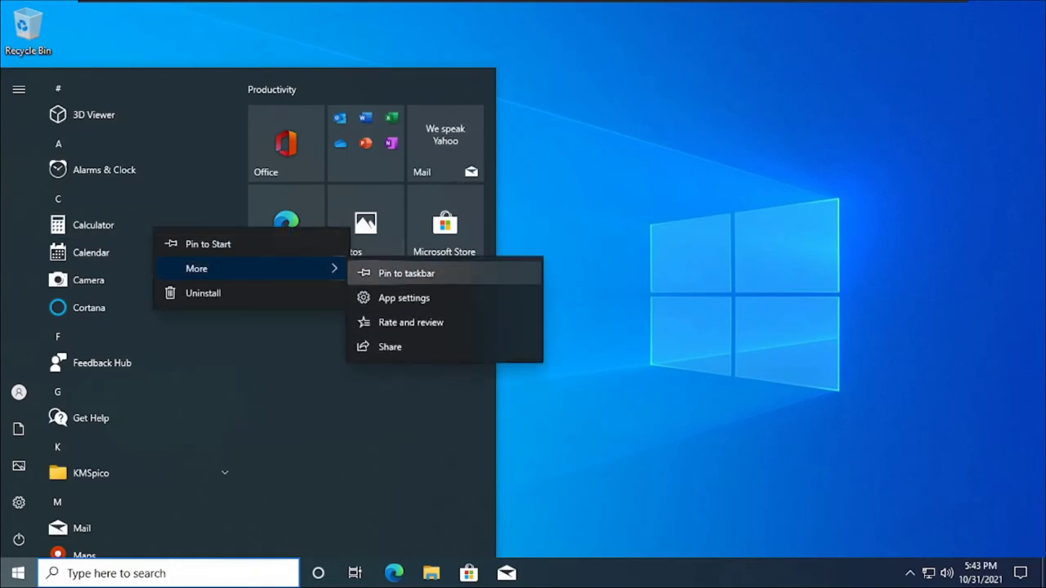
{"action": "left_click", "coordinate": [406, 273]}
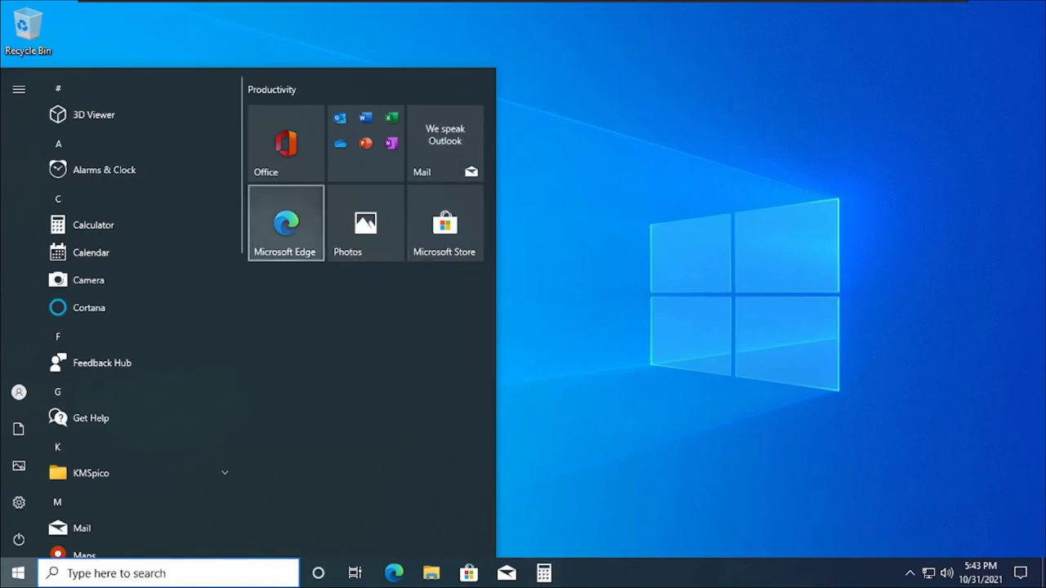
Pin the Office tile to the taskbar and close the Start menu.
{"action": "right_click", "coordinate": [294, 157]}
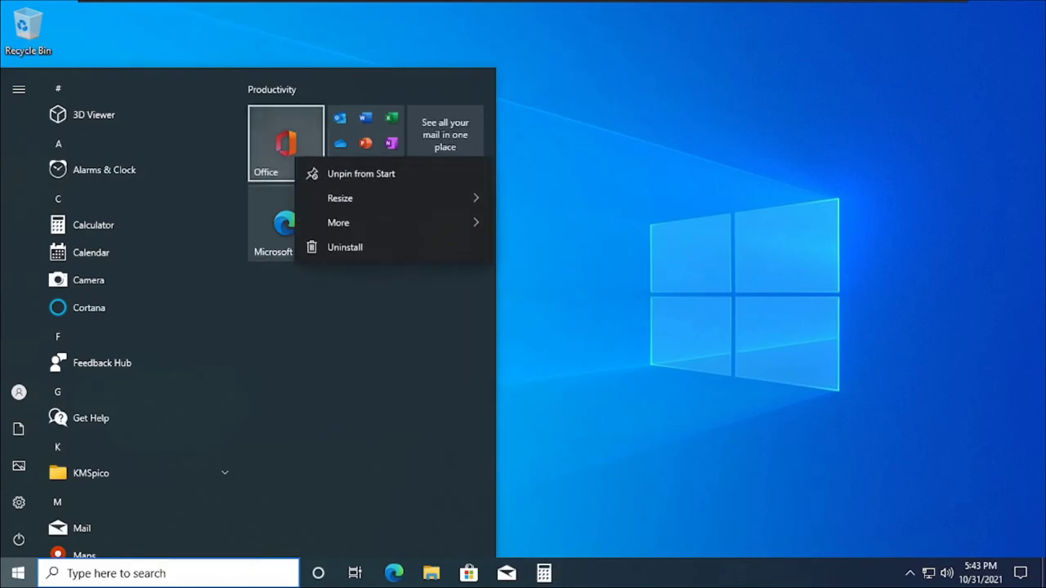
{"action": "mouse_move", "coordinate": [338, 223]}
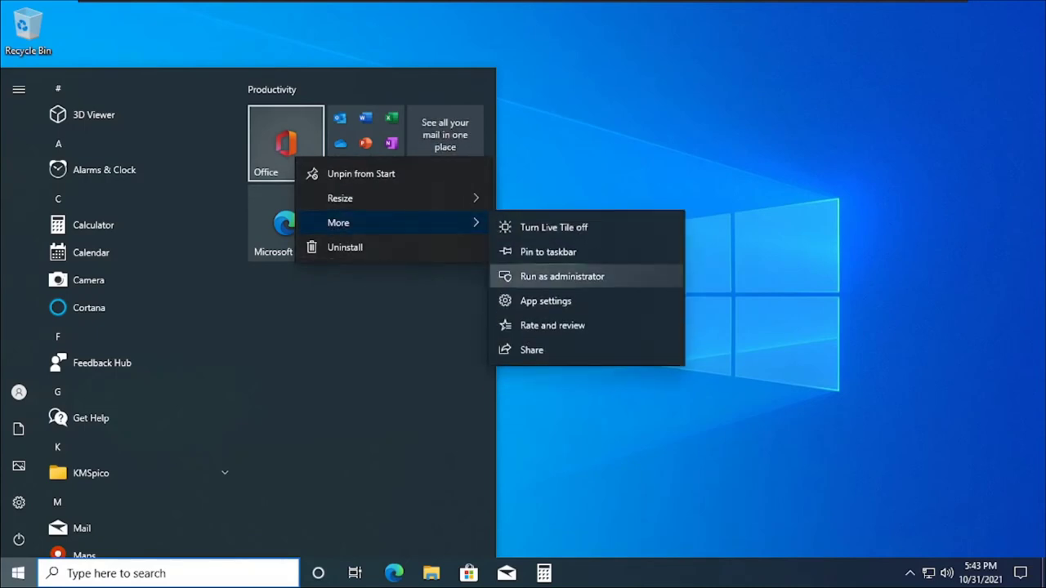
{"action": "left_click", "coordinate": [547, 252]}
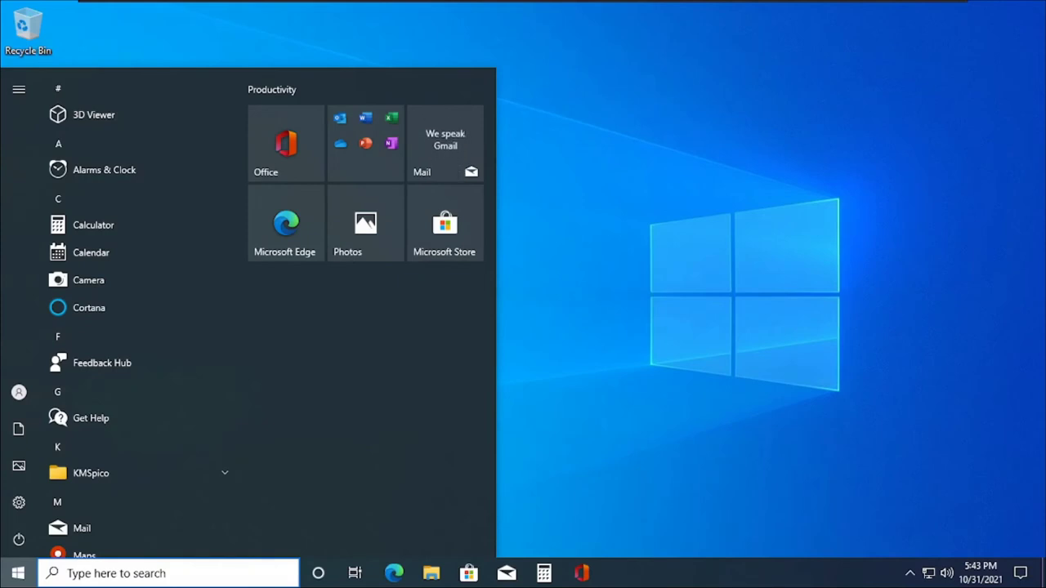
{"action": "key", "text": "Escape"}
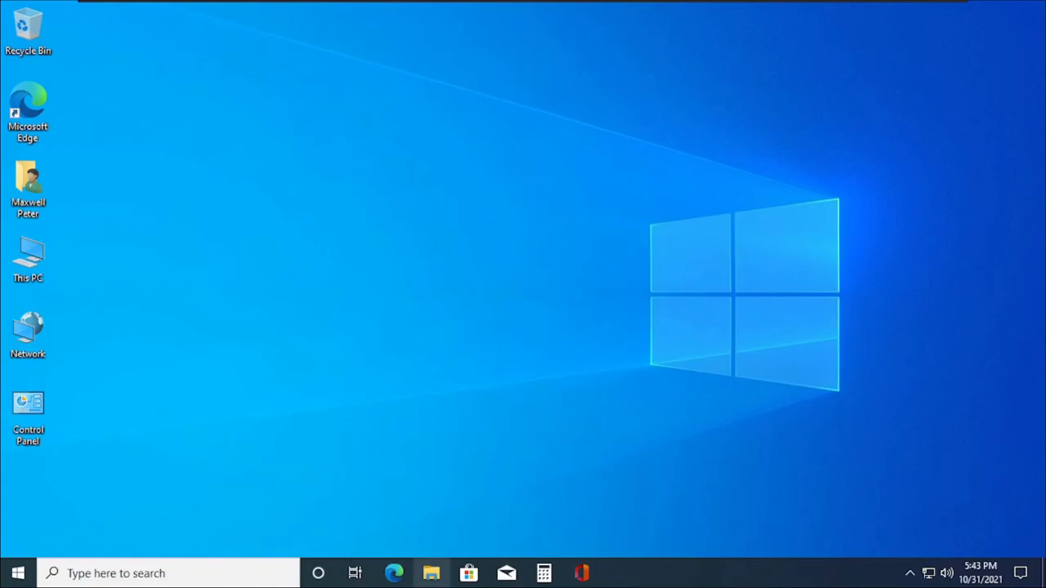
{"action": "left_click", "coordinate": [431, 572]}
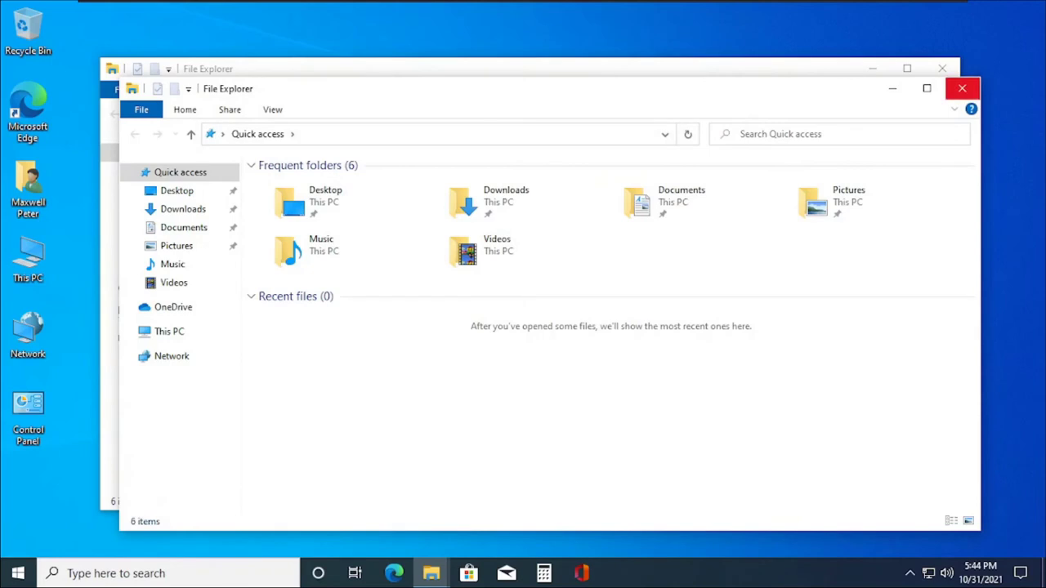
{"action": "left_click", "coordinate": [961, 88]}
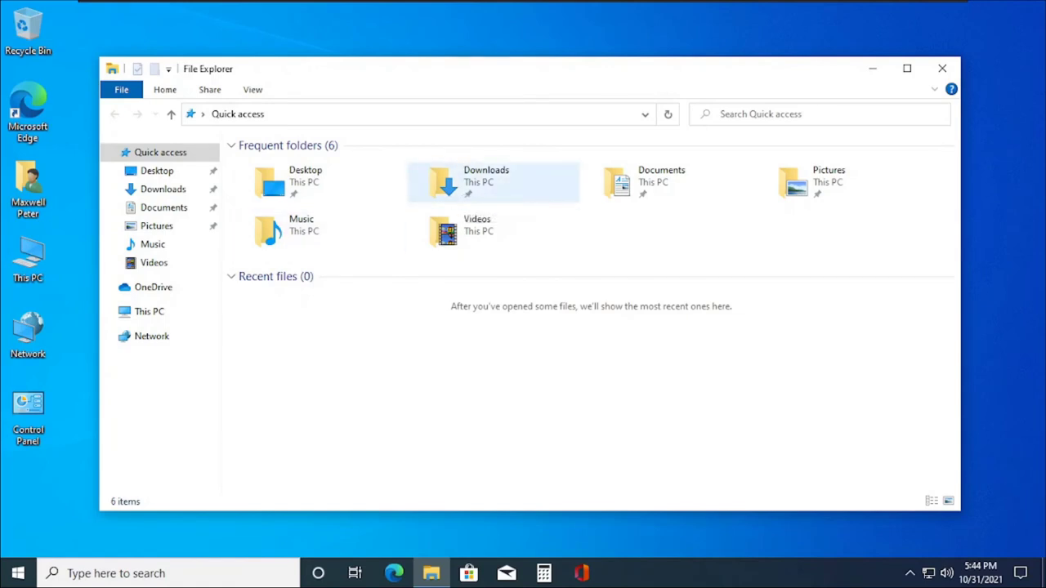
{"action": "left_click", "coordinate": [486, 180]}
{"action": "double_click", "coordinate": [486, 180]}
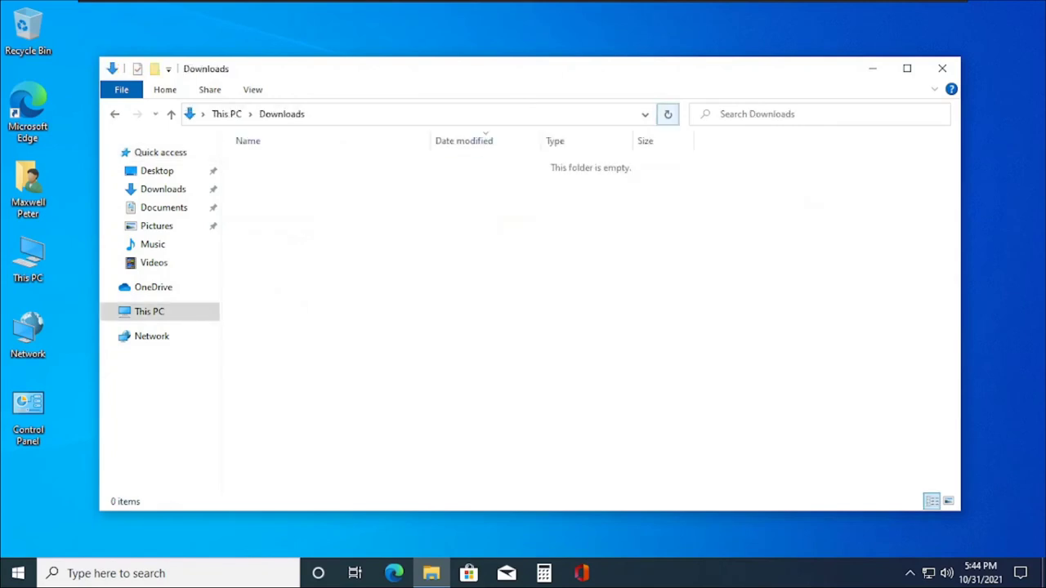
{"action": "left_click", "coordinate": [942, 68]}
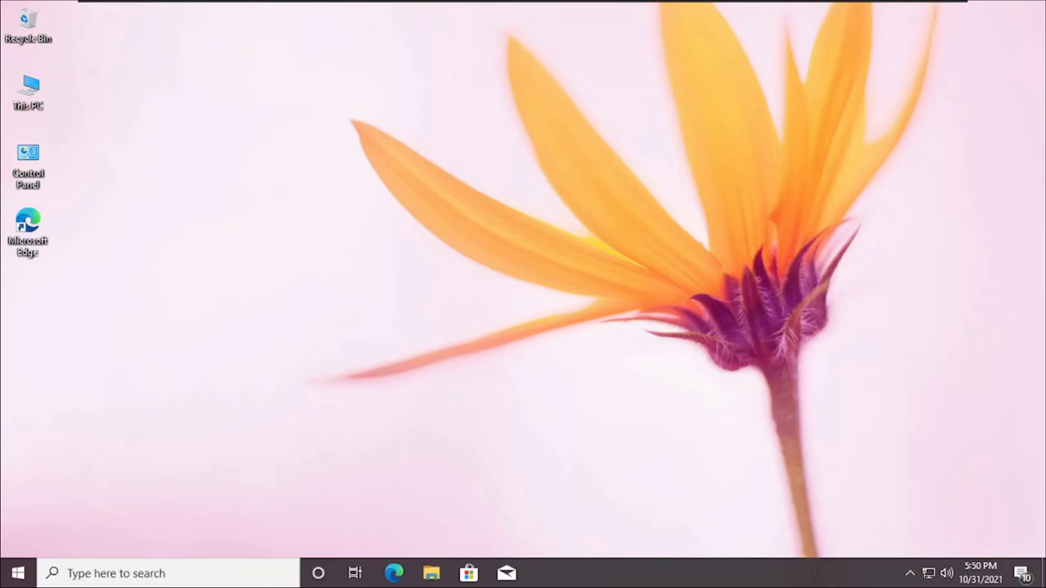
Check the user account list in Start, then open the Run dialog with Win+R.
{"action": "left_click", "coordinate": [18, 573]}
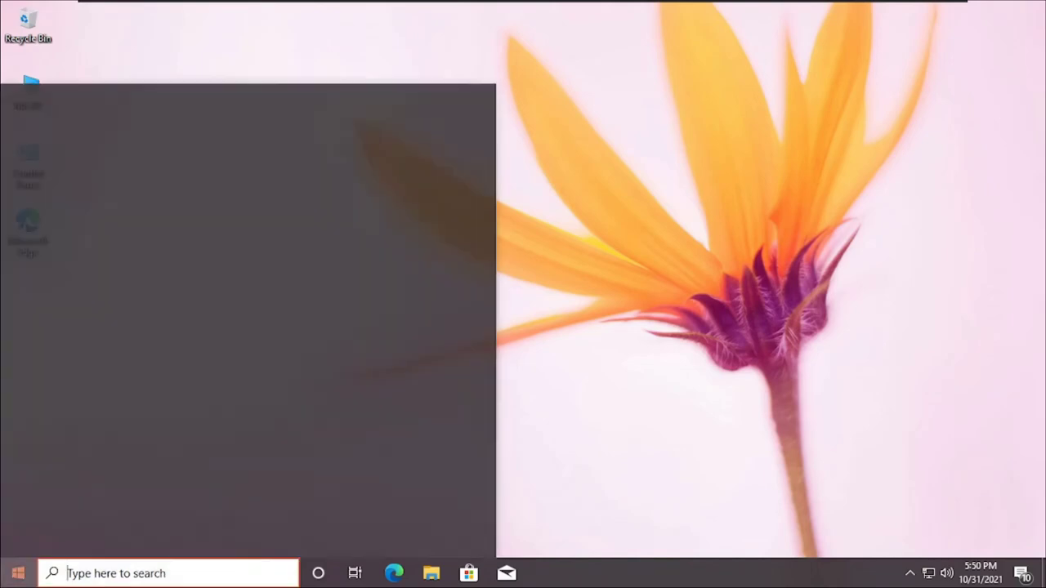
{"action": "left_click", "coordinate": [19, 392]}
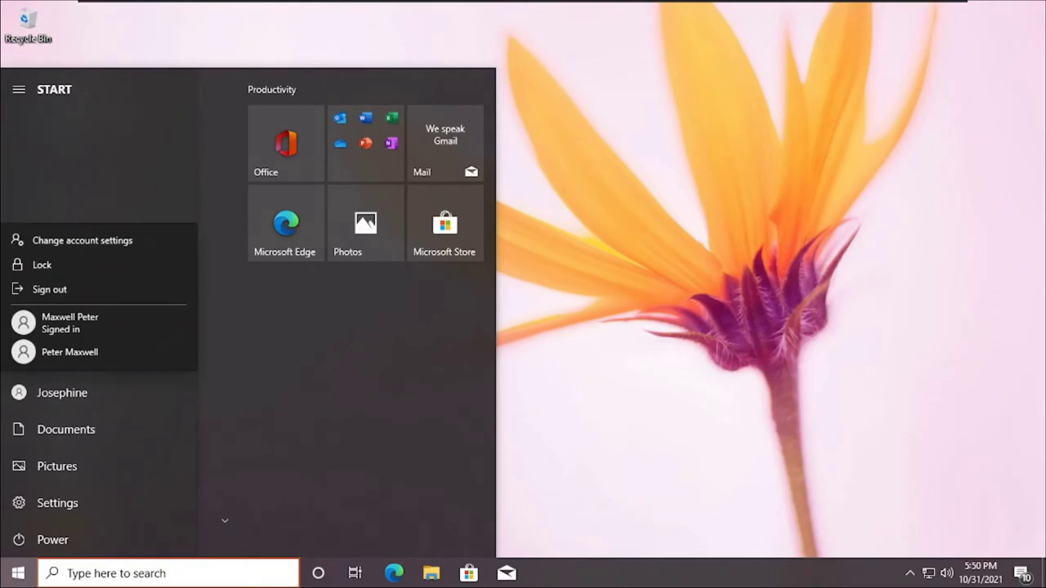
{"action": "key", "text": "Escape"}
{"action": "key", "text": "Escape"}
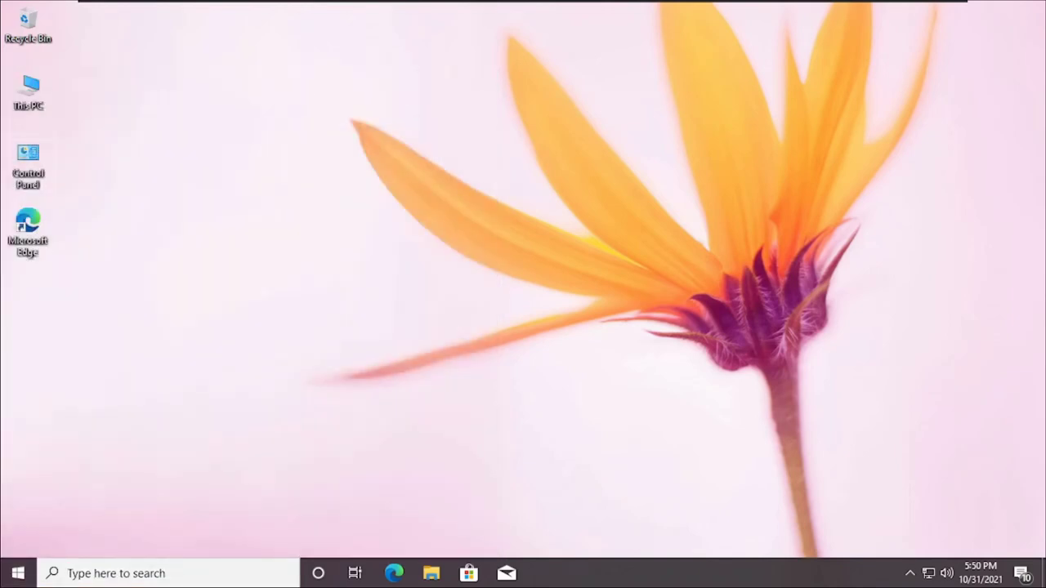
{"action": "key", "text": "super+r"}
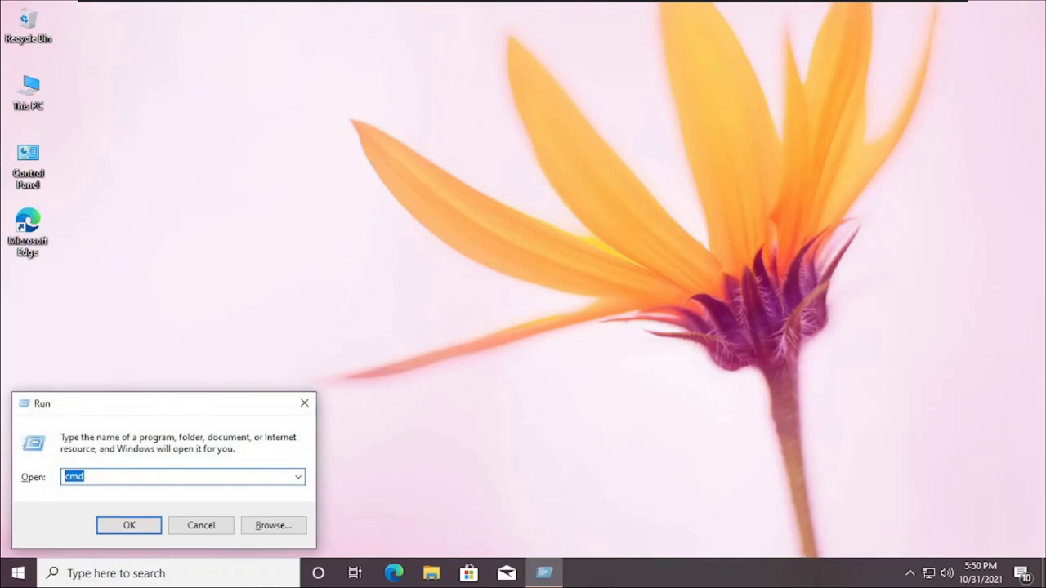
Run net user /add in an administrator Command Prompt with the new username and password.
{"action": "left_click", "coordinate": [304, 402]}
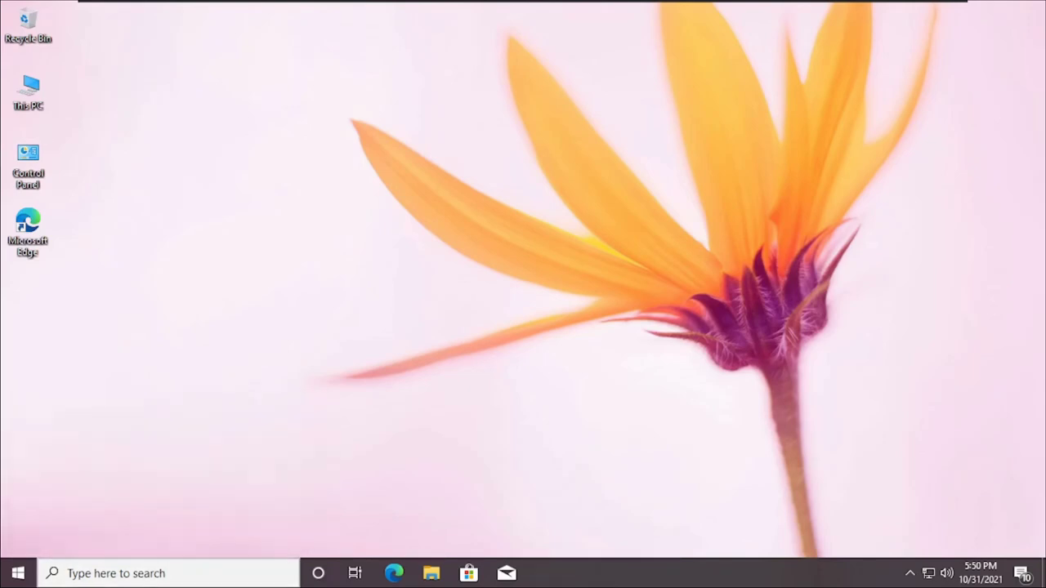
{"action": "key", "text": "super"}
{"action": "type", "text": "cmd"}
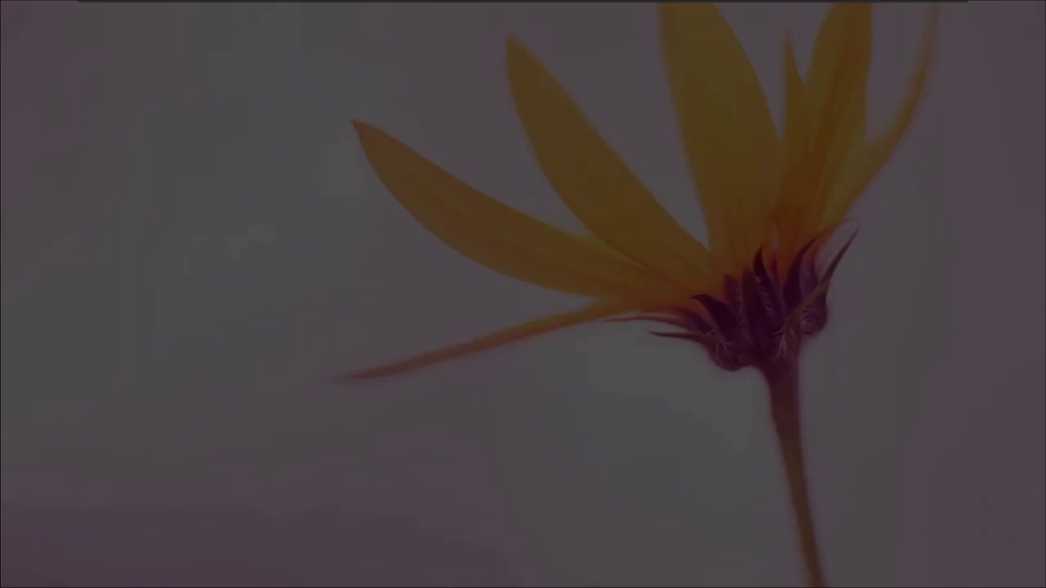
{"action": "key", "text": "Left"}
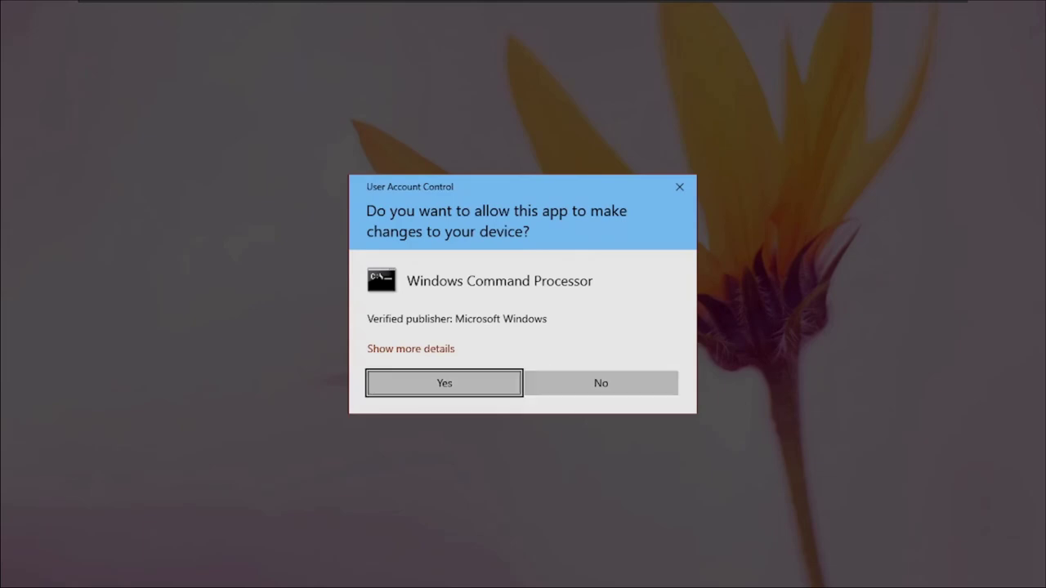
{"action": "key", "text": "Return"}
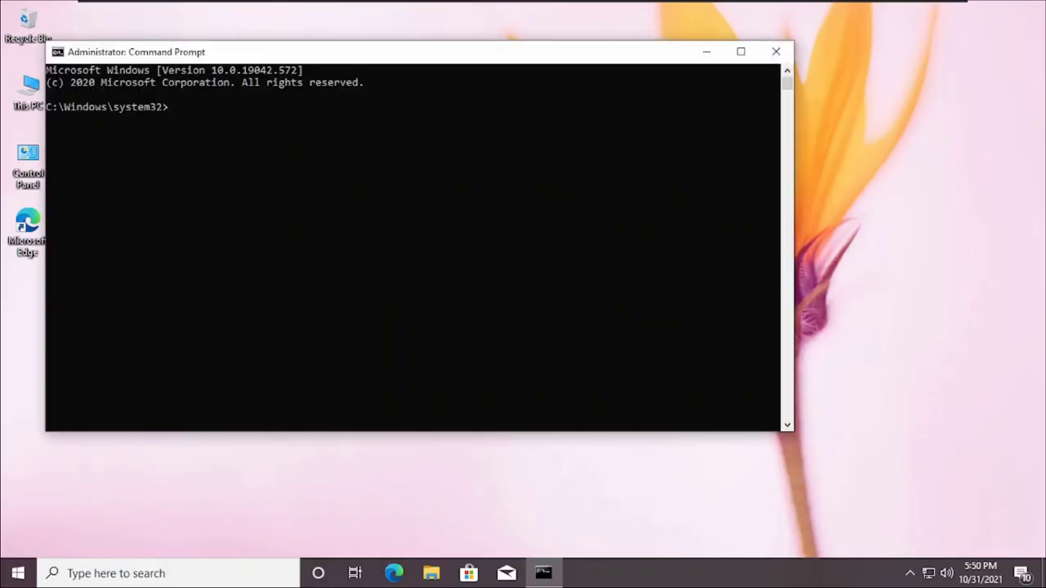
{"action": "type", "text": "net user"}
{"action": "type", "text": " /s"}
{"action": "type", "text": "dd "}
{"action": "type", "text": "dd "}
{"action": "type", "text": "Clav"}
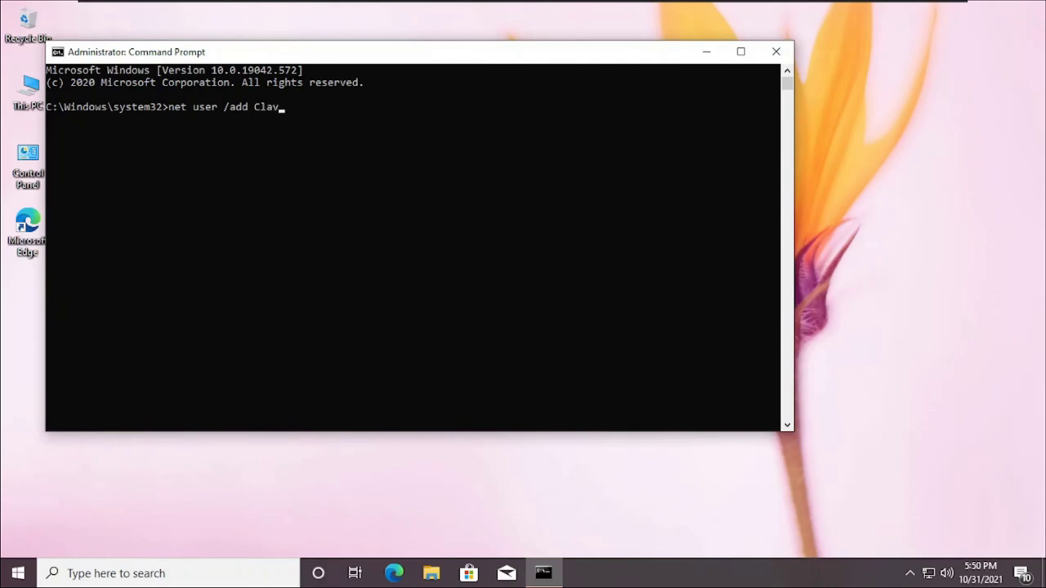
{"action": "type", "text": "er 1111"}
{"action": "key", "text": "Return"}
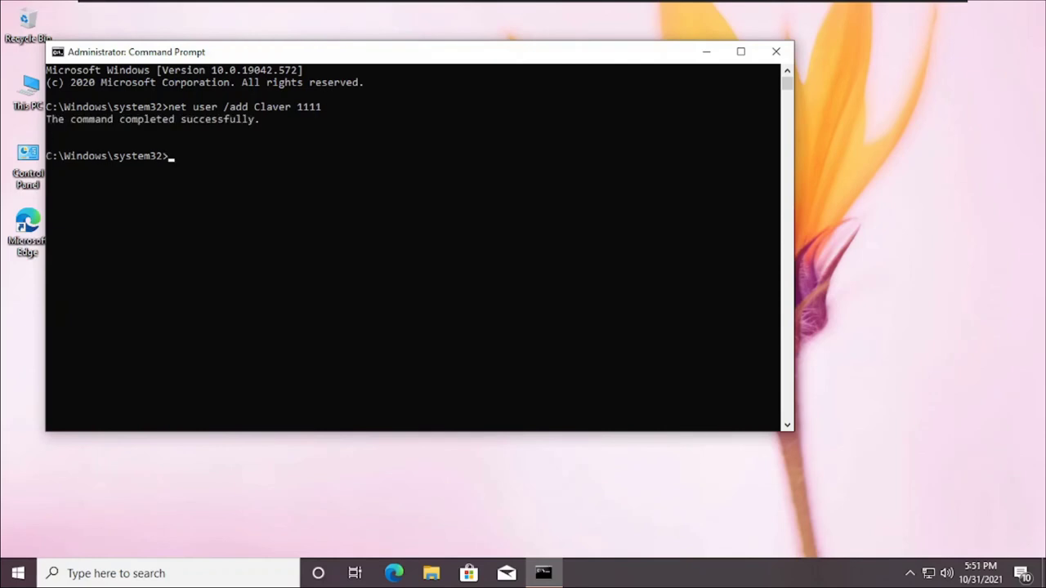
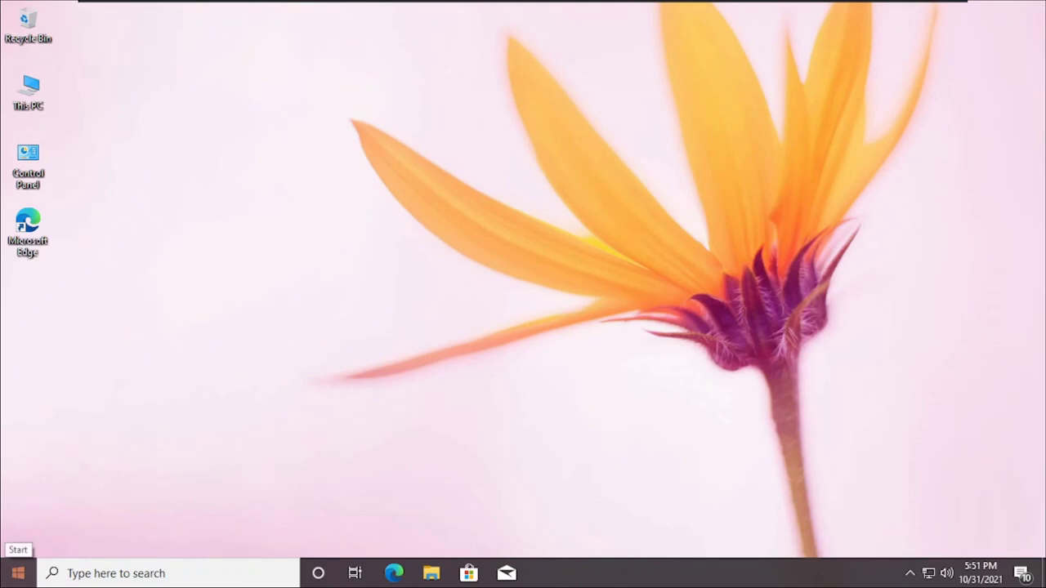
From the Start menu's user account icon, open Change account settings to show the Your info page.
{"action": "left_click", "coordinate": [18, 573]}
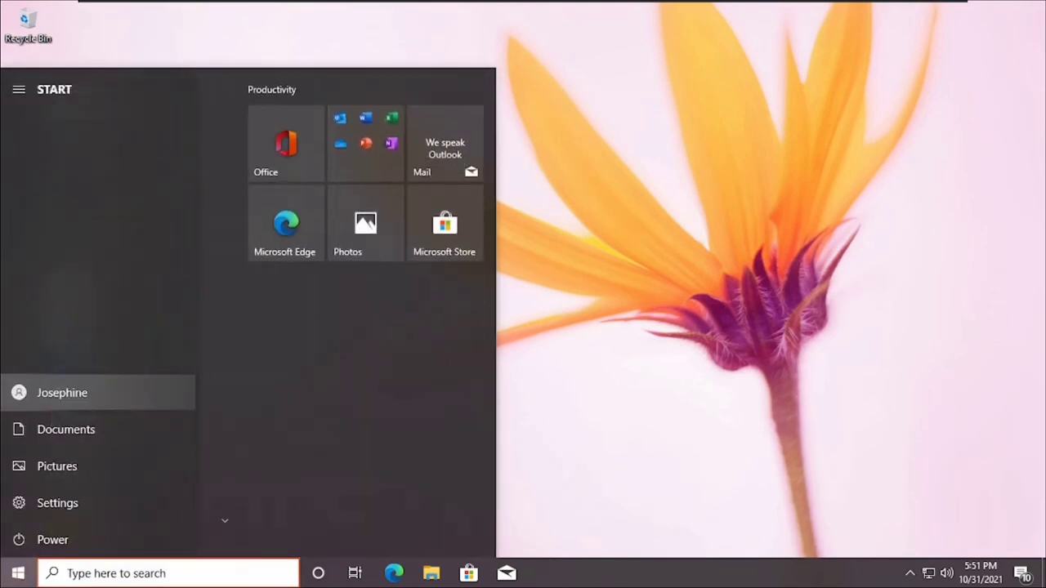
{"action": "left_click", "coordinate": [19, 392]}
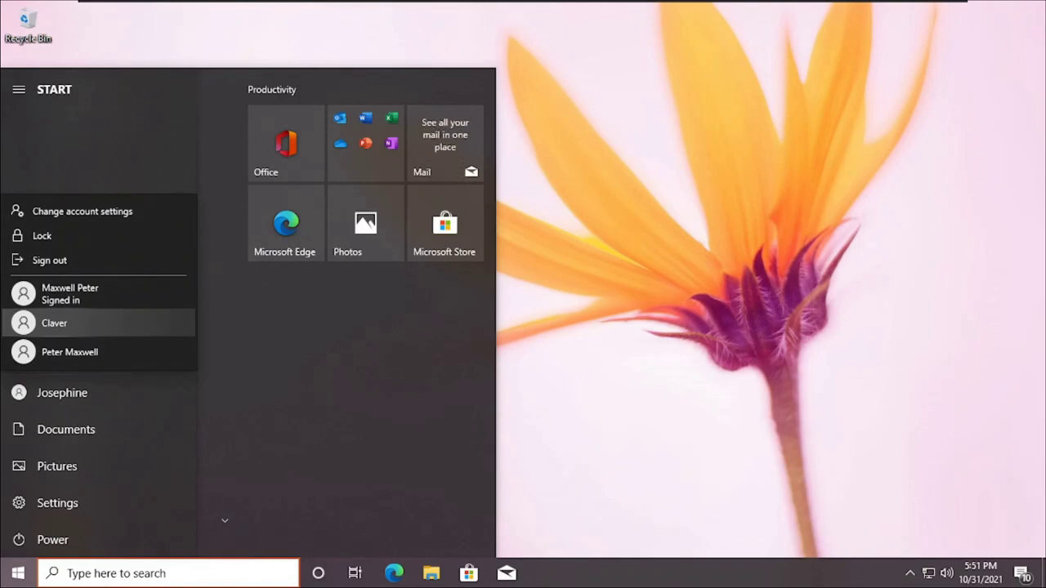
{"action": "left_click", "coordinate": [82, 211]}
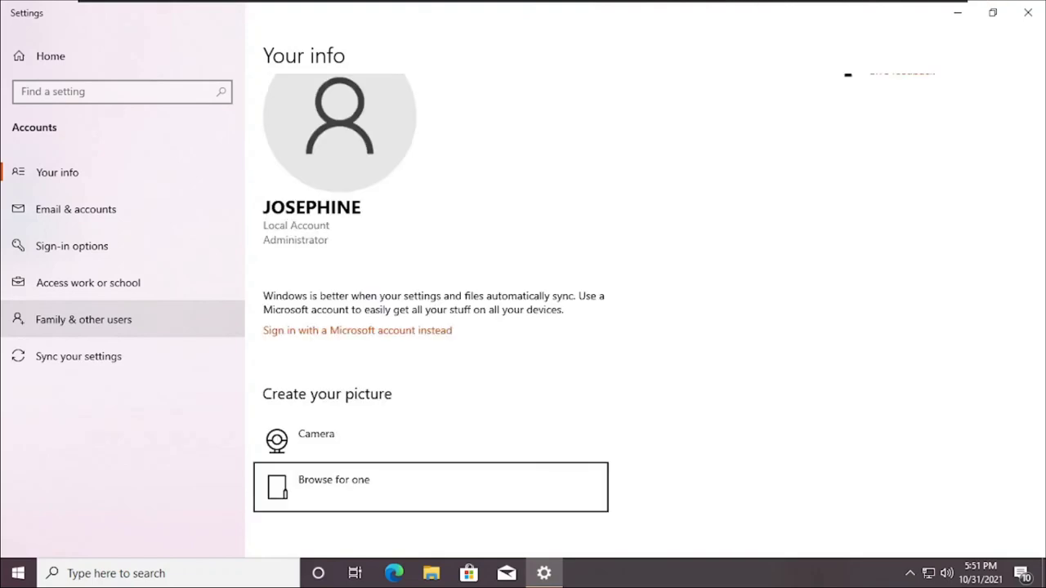
Review the one administrator and two standard local accounts under Family & other users, then close Settings.
{"action": "left_click", "coordinate": [84, 319]}
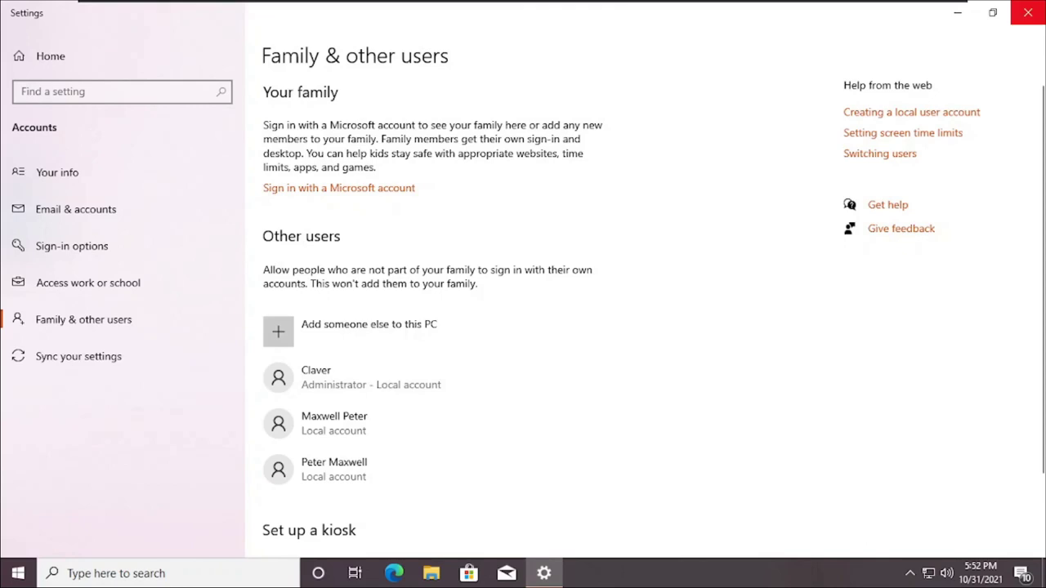
{"action": "left_click", "coordinate": [1028, 12]}
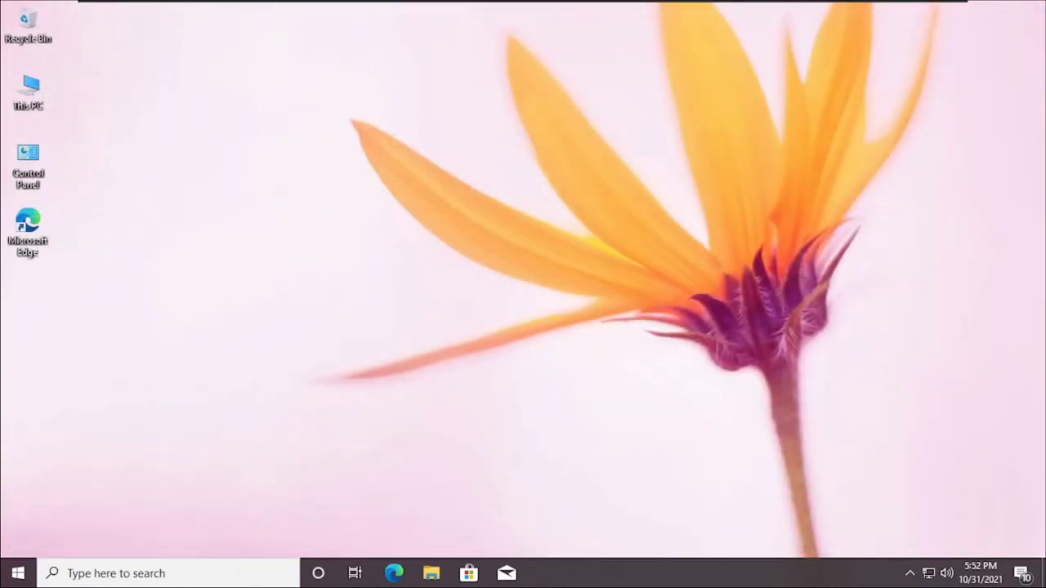